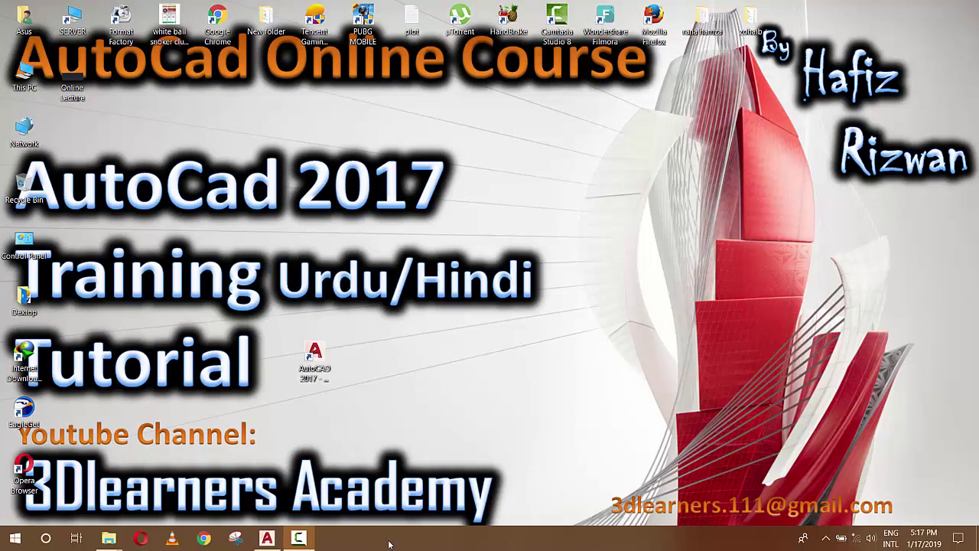
Bring AutoCAD forward, start Taper Faces, then cancel it to leave Drawing1 idle.
left_click(269, 537)
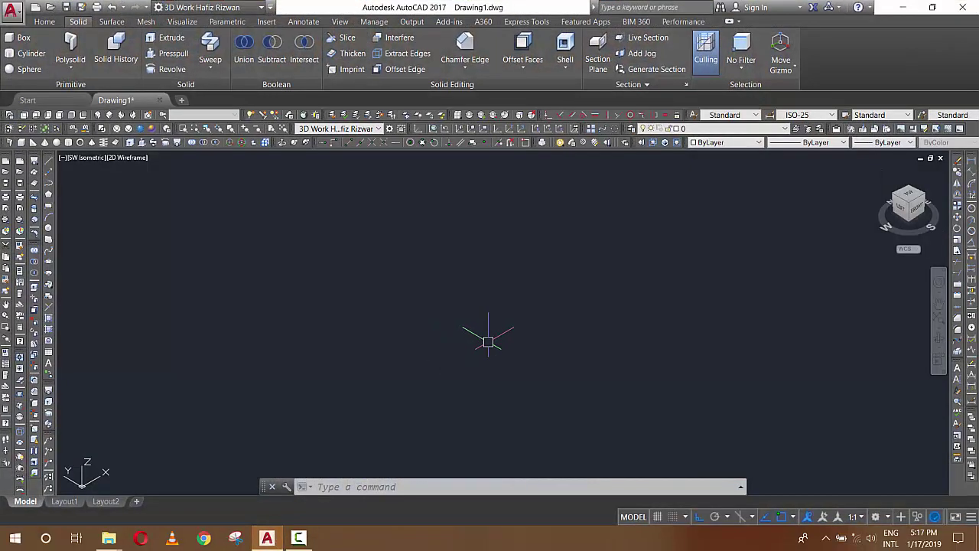
left_click(533, 69)
left_click(539, 90)
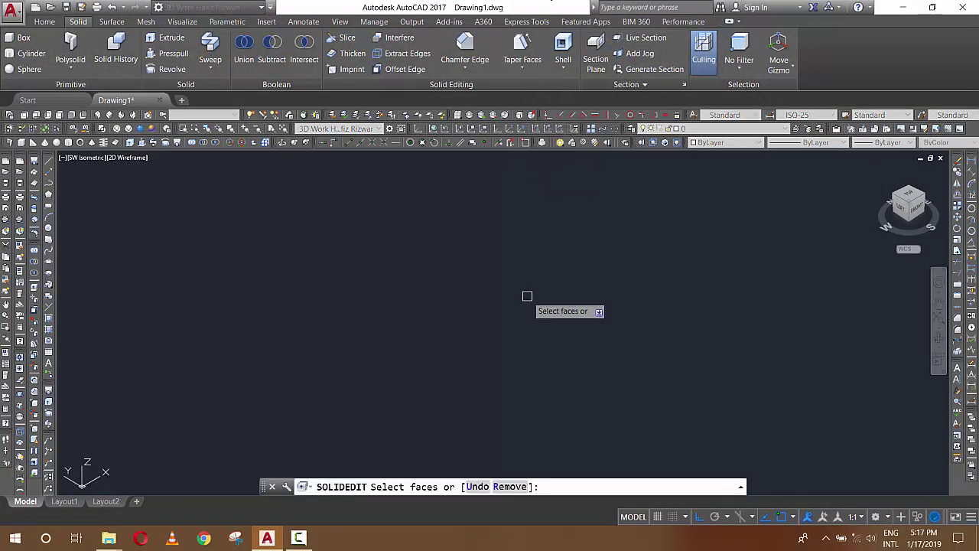
key("Escape")
key("Escape")
key("Escape")
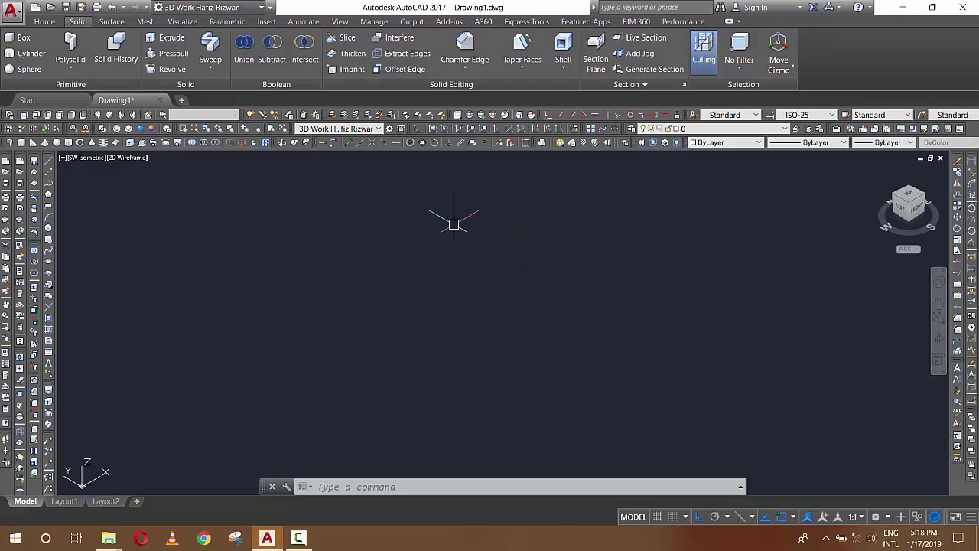
key("Escape")
key("Escape")
key("Escape")
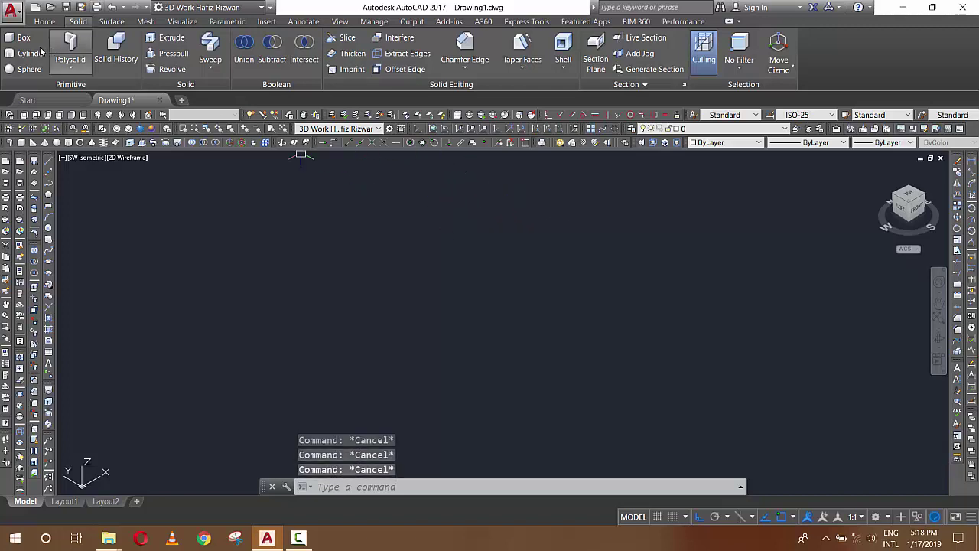
Start a box with 5-unit length and width, then cancel it.
left_click(23, 38)
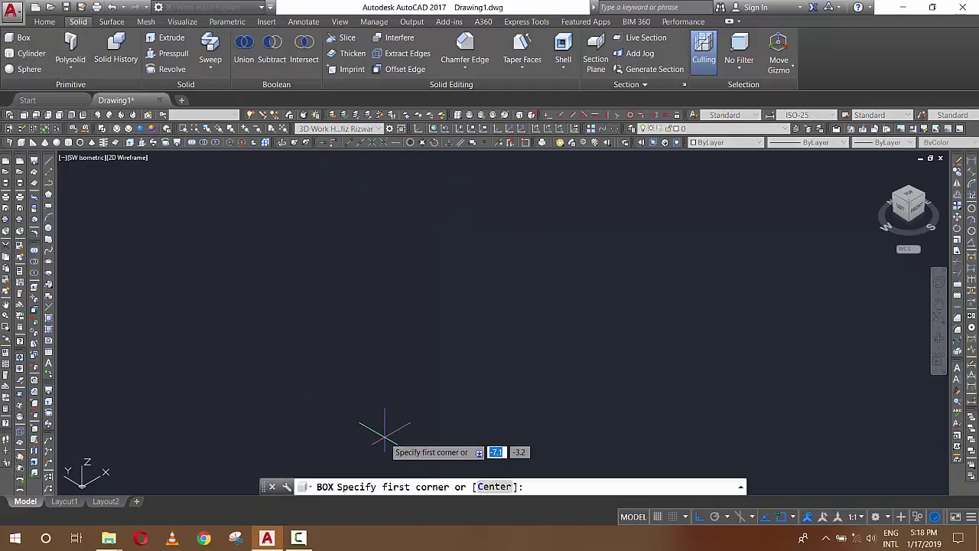
left_click(424, 415)
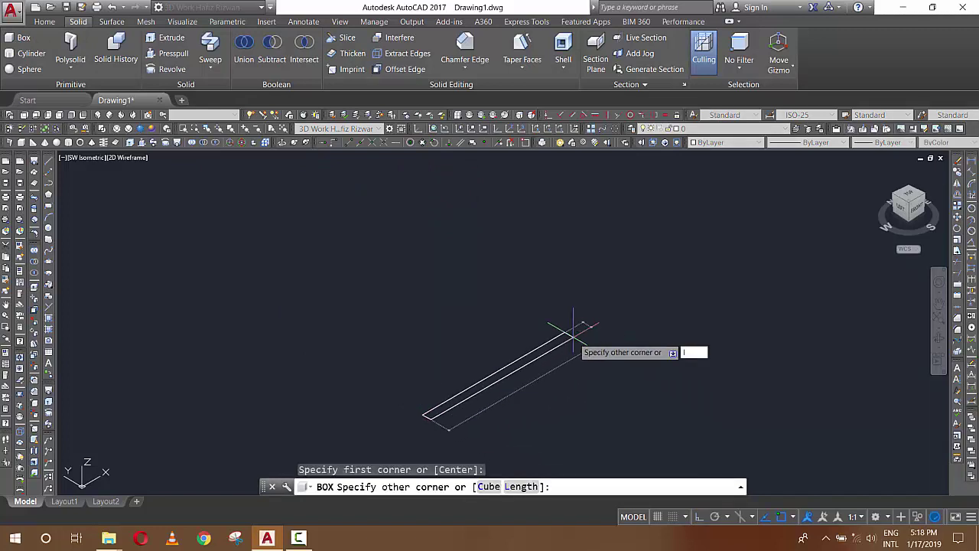
key("Return")
type("5")
key("Return")
type("5")
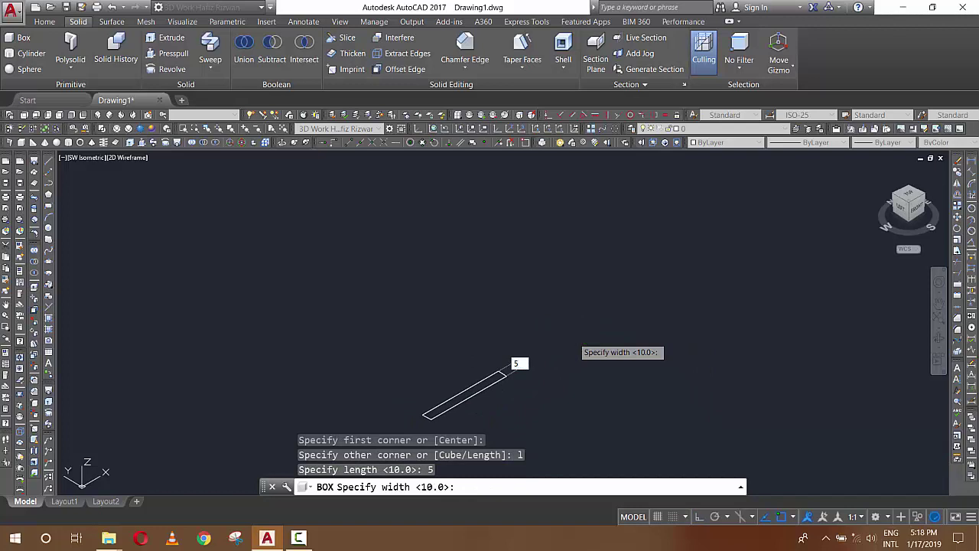
key("Return")
type("5")
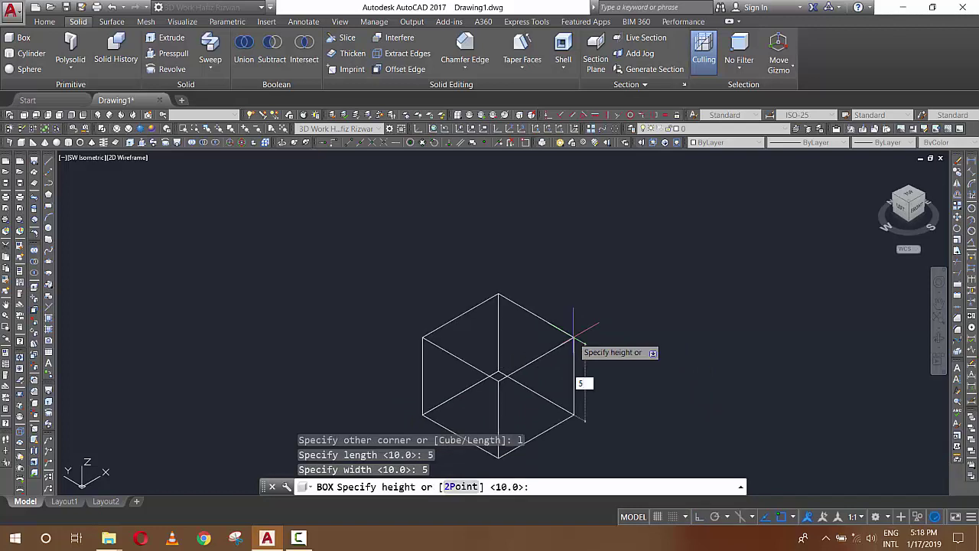
key("Escape")
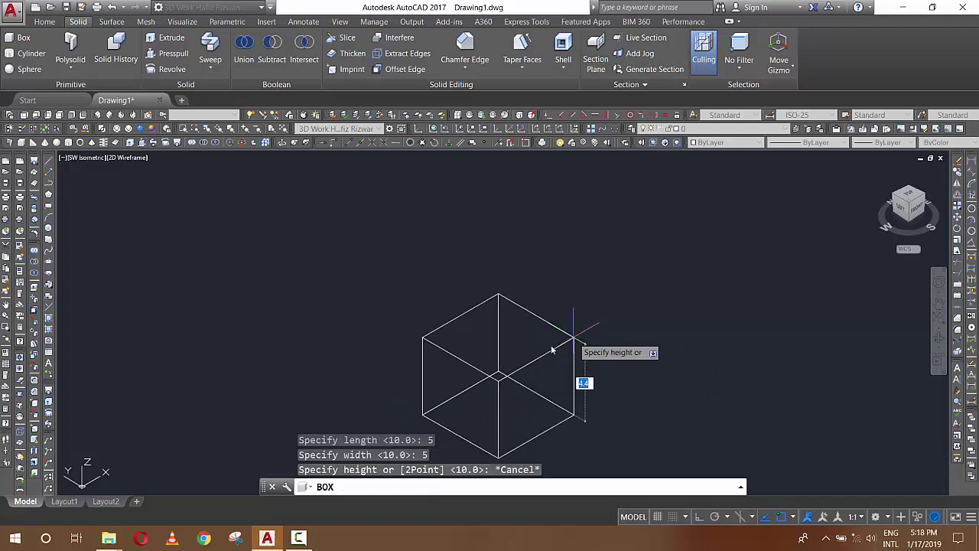
key("Escape")
key("Escape")
Draw a box from a new corner with length, width and height of 10.
type("box")
key("Return")
left_click(414, 349)
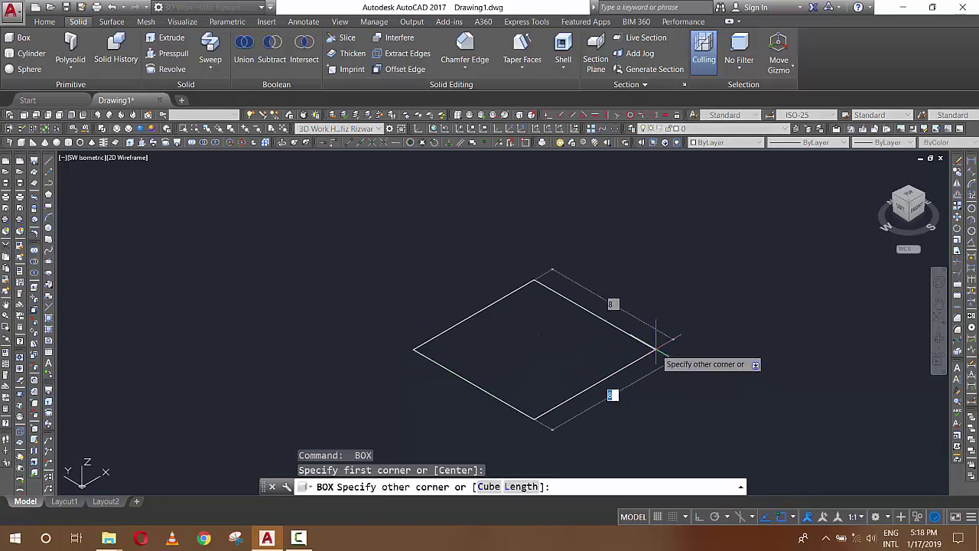
type("l")
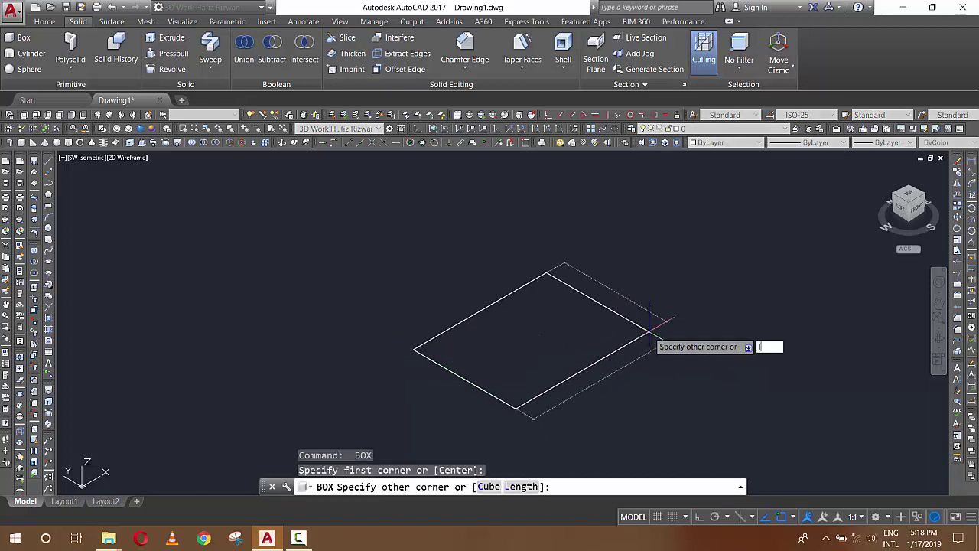
key("Return")
type("10")
key("Return")
type("10.")
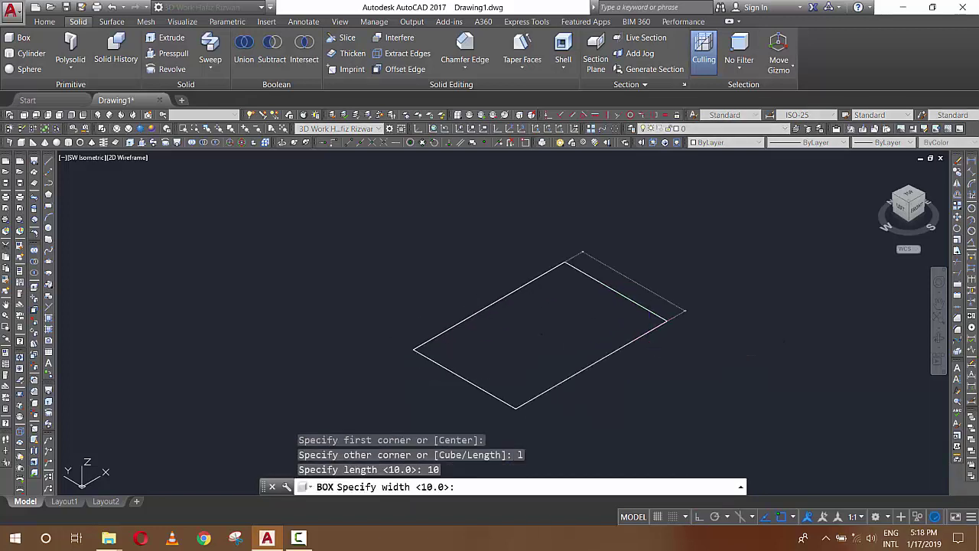
key("Return")
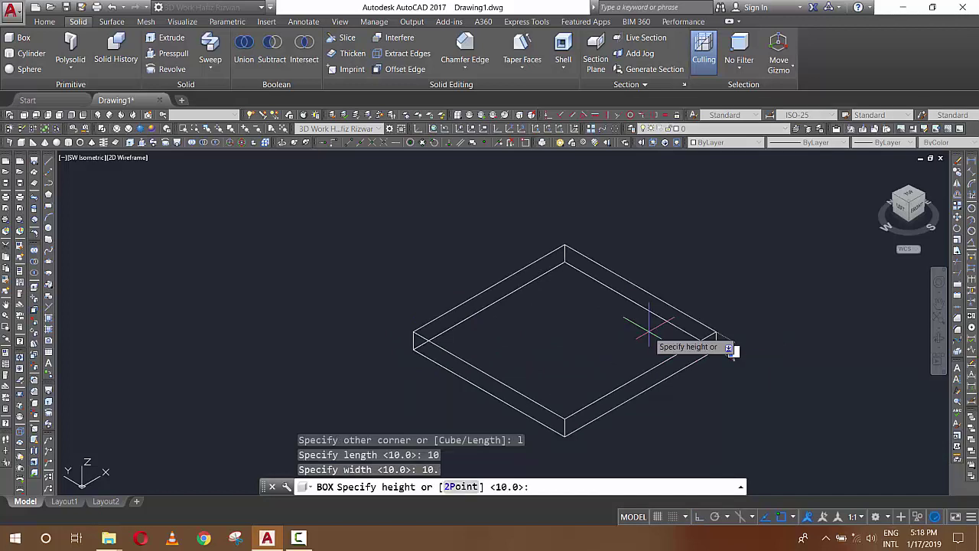
type("10")
key("Return")
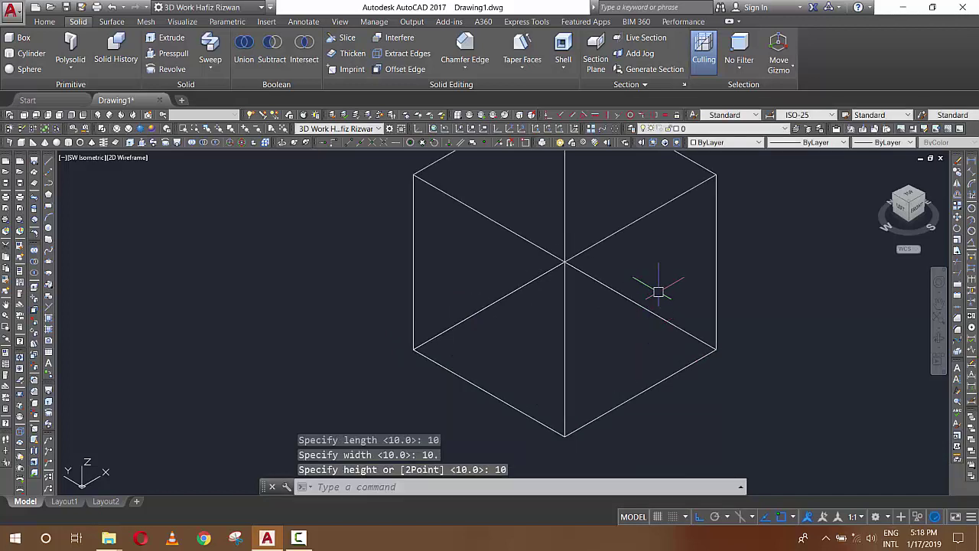
left_click(139, 158)
Switch the viewport to the Shaded visual style and start Taper Faces on the cube.
left_click(193, 232)
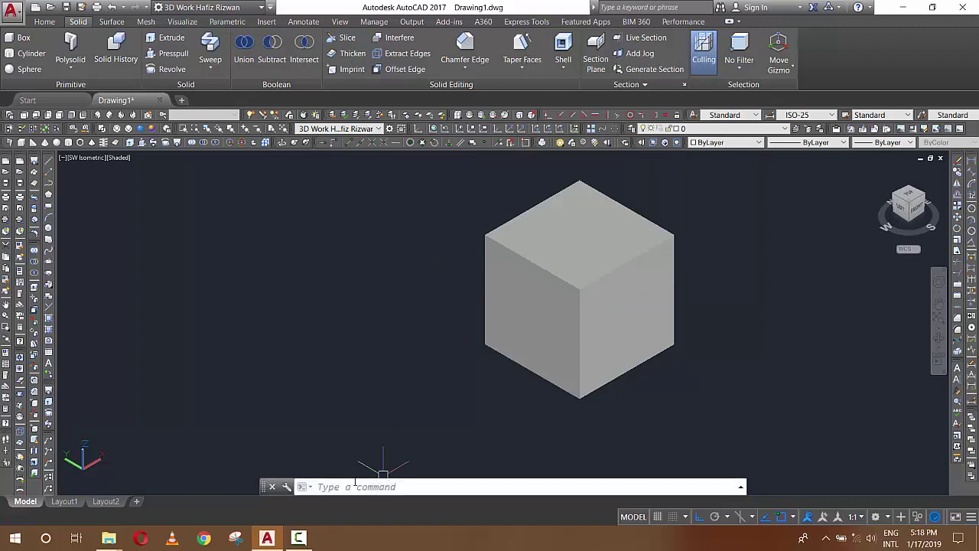
left_click(520, 42)
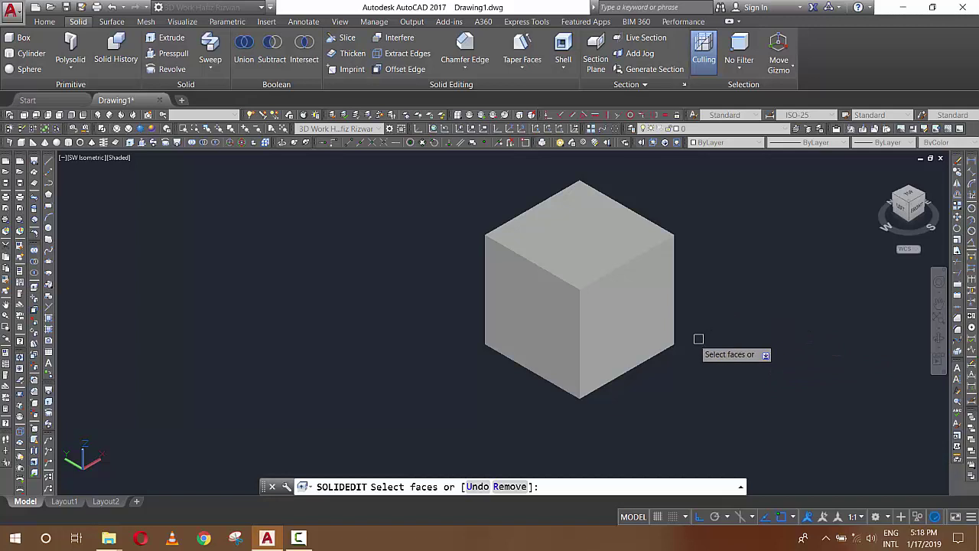
Pick cube faces for tapering, then cancel the wrong selection.
left_click(579, 246)
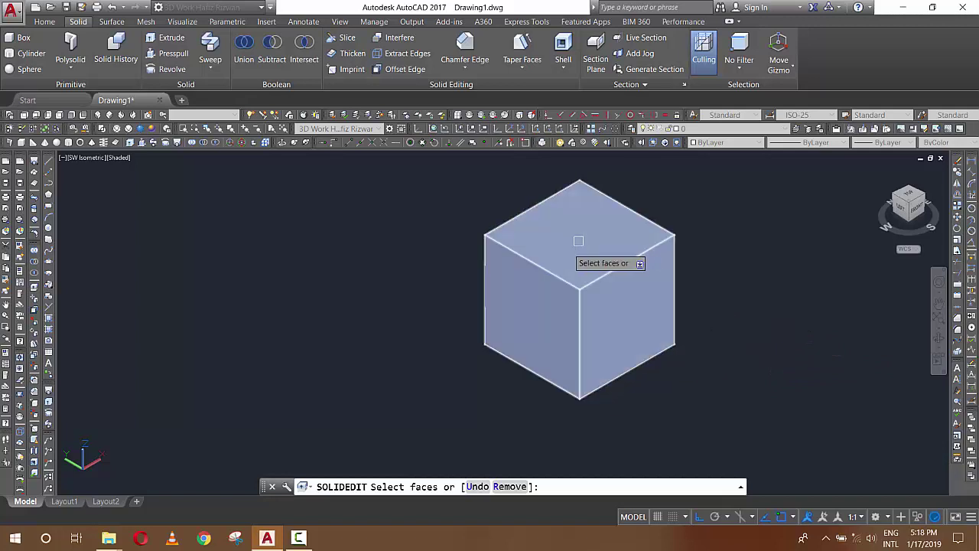
left_click(526, 326)
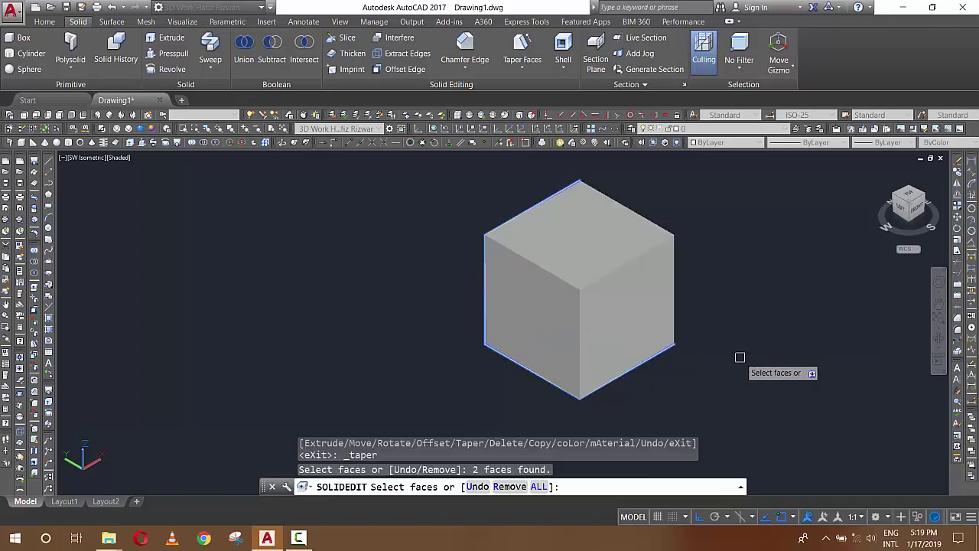
key("Escape")
key("Return")
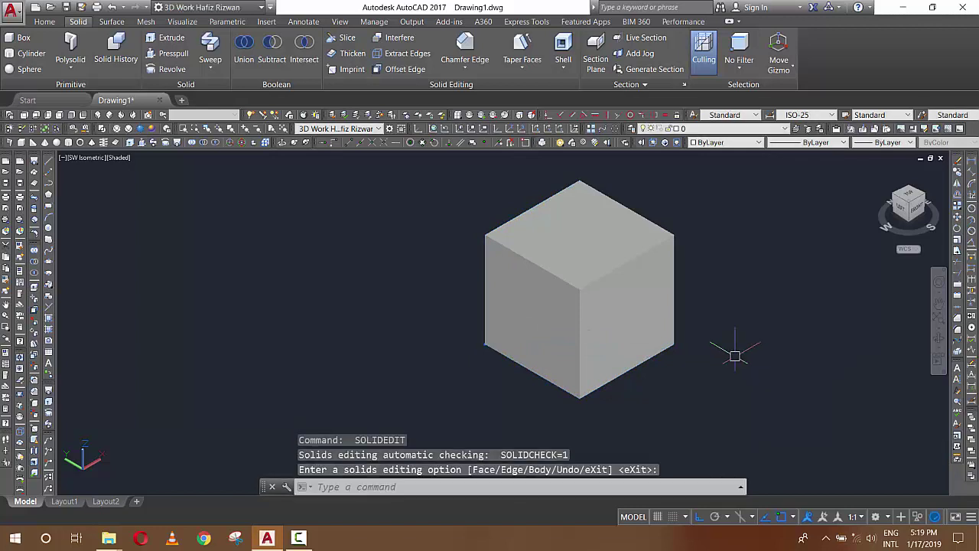
key("Escape")
key("Escape")
key("Escape")
Taper the top face 15 degrees about an axis through two edge midpoints, then exit SOLIDEDIT.
left_click(550, 63)
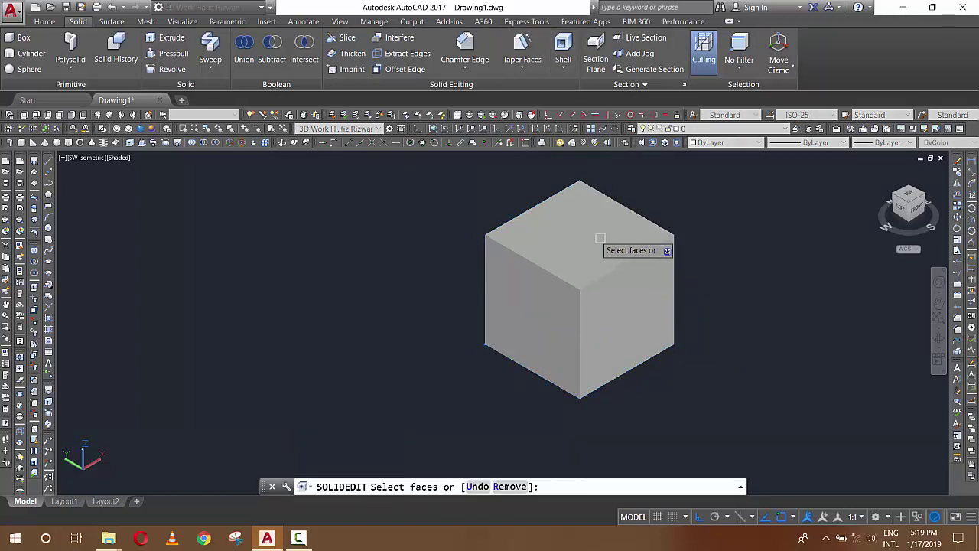
left_click(588, 230)
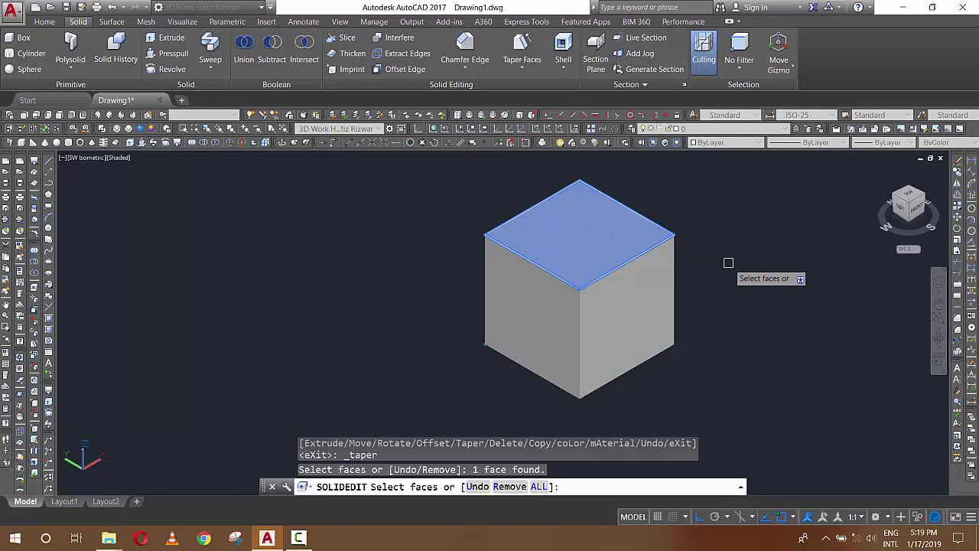
key("Return")
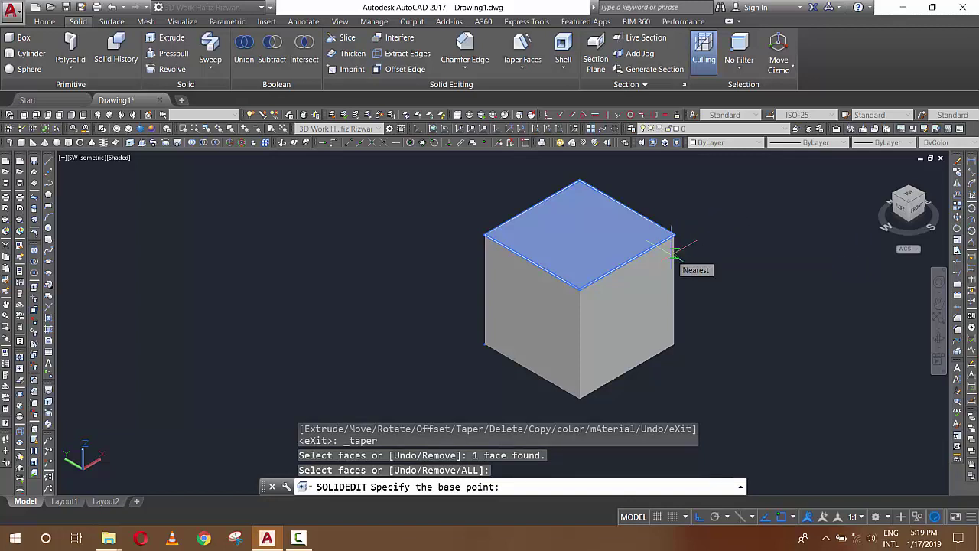
left_click(531, 263)
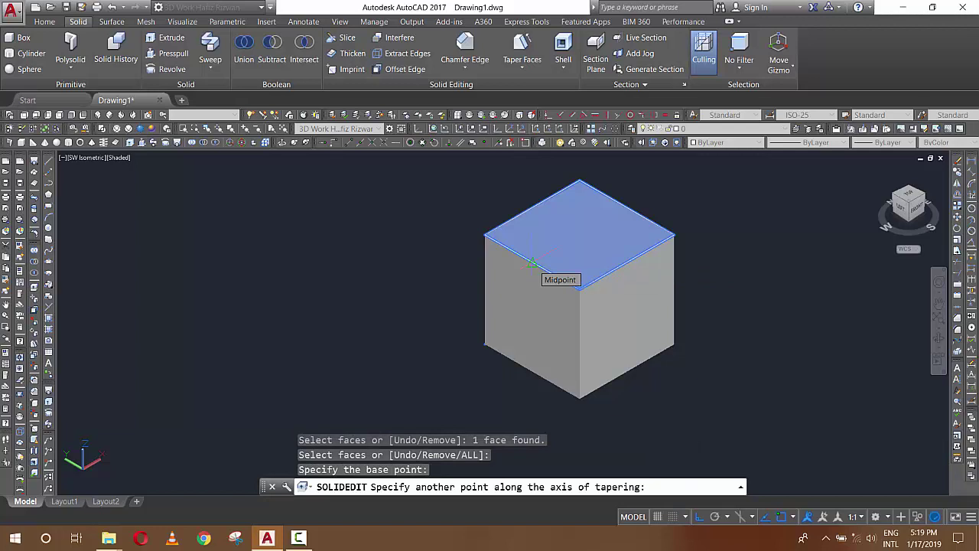
left_click(627, 207)
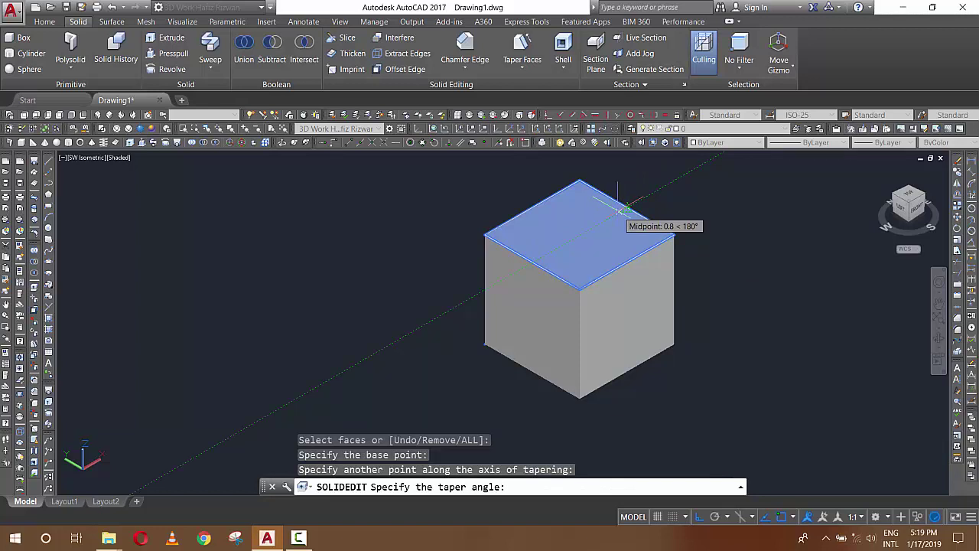
type("15")
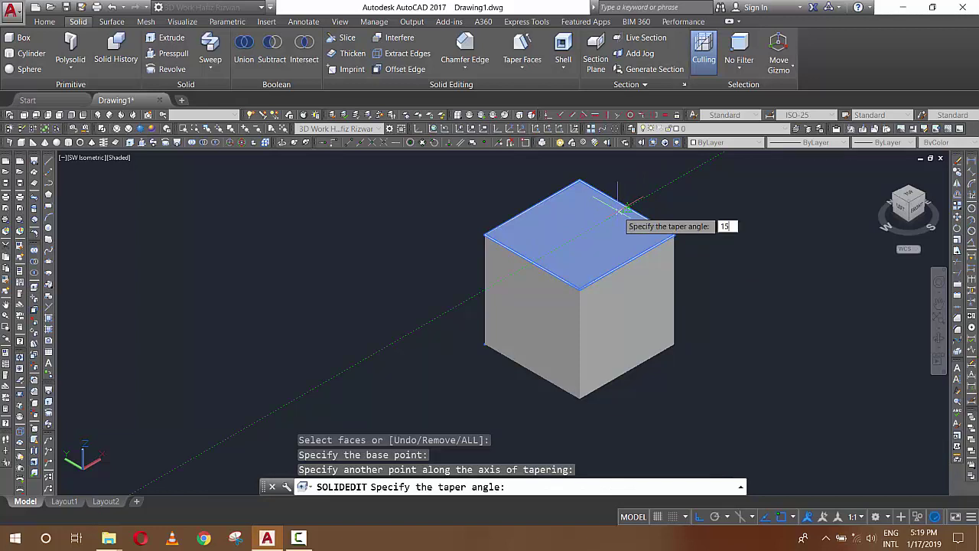
key("Return")
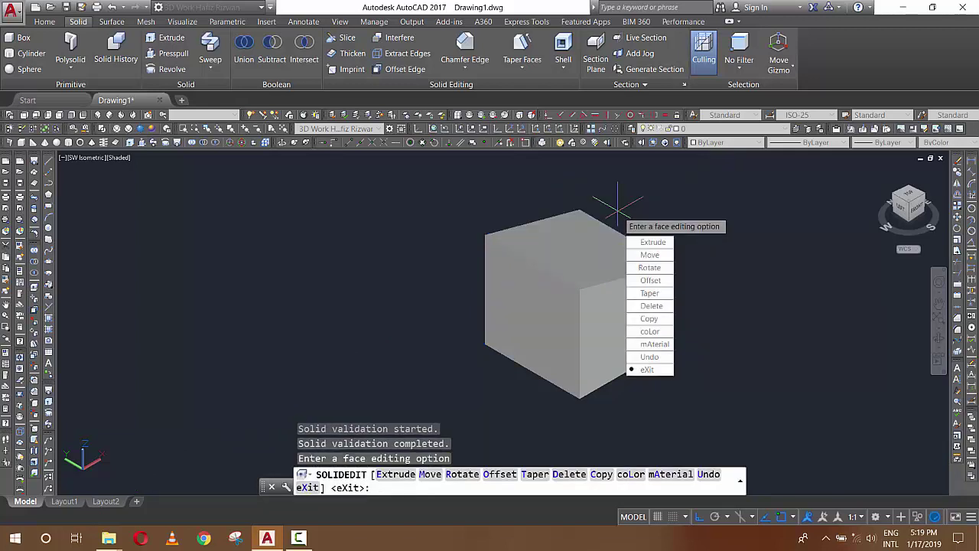
key("Return")
key("Return")
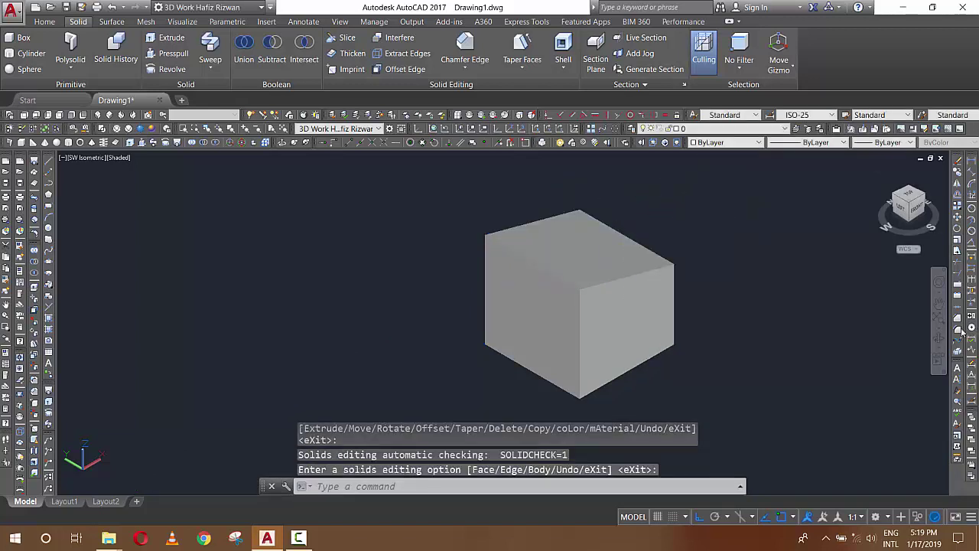
Orbit to view the tapered top from the front, then undo the taper.
left_click(940, 341)
mouse_move(730, 341)
left_mouse_down()
mouse_move(598, 253)
mouse_move(573, 275)
mouse_move(525, 280)
mouse_move(490, 263)
mouse_move(413, 255)
mouse_move(352, 265)
mouse_move(347, 283)
mouse_move(550, 316)
mouse_move(594, 270)
mouse_move(581, 199)
mouse_move(584, 287)
mouse_move(580, 268)
left_mouse_up()
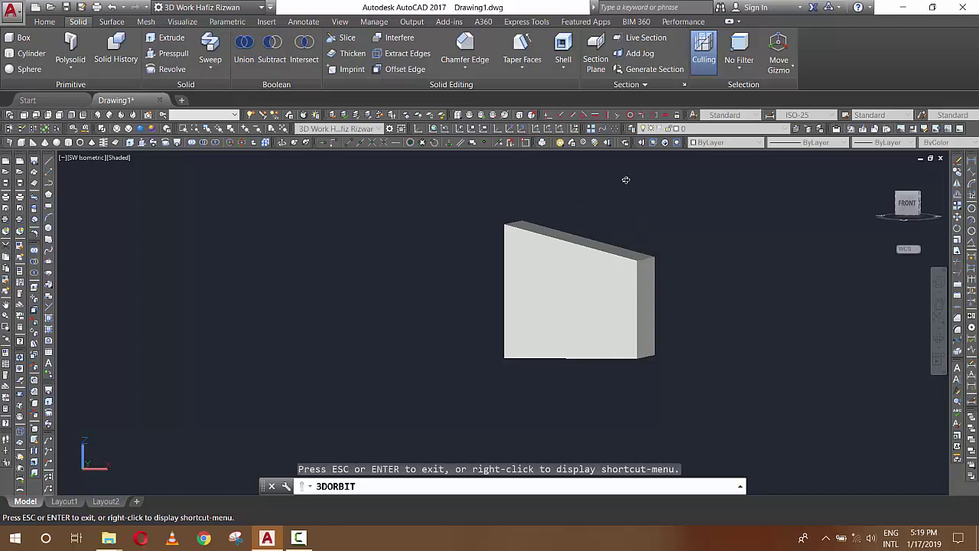
key("Escape")
key("Escape")
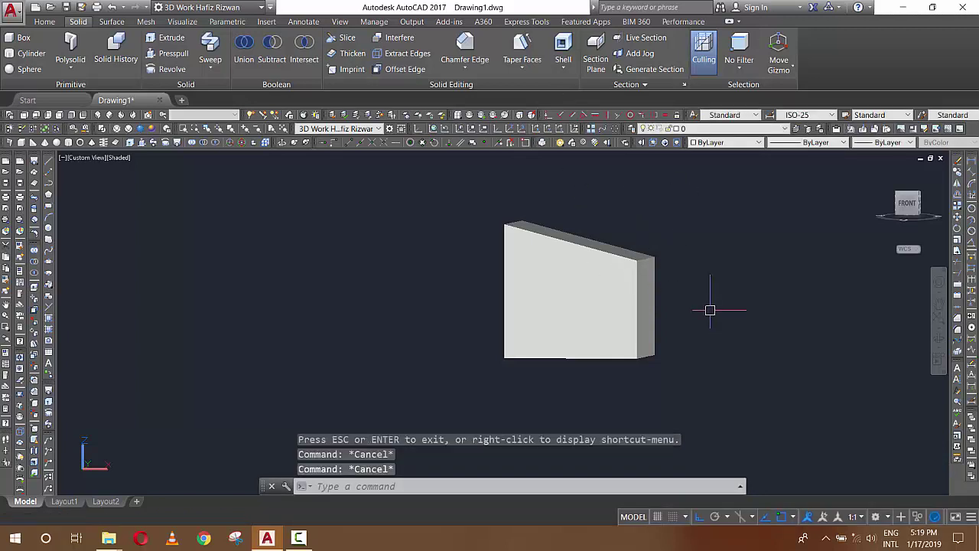
key("ctrl+z")
key("ctrl+z")
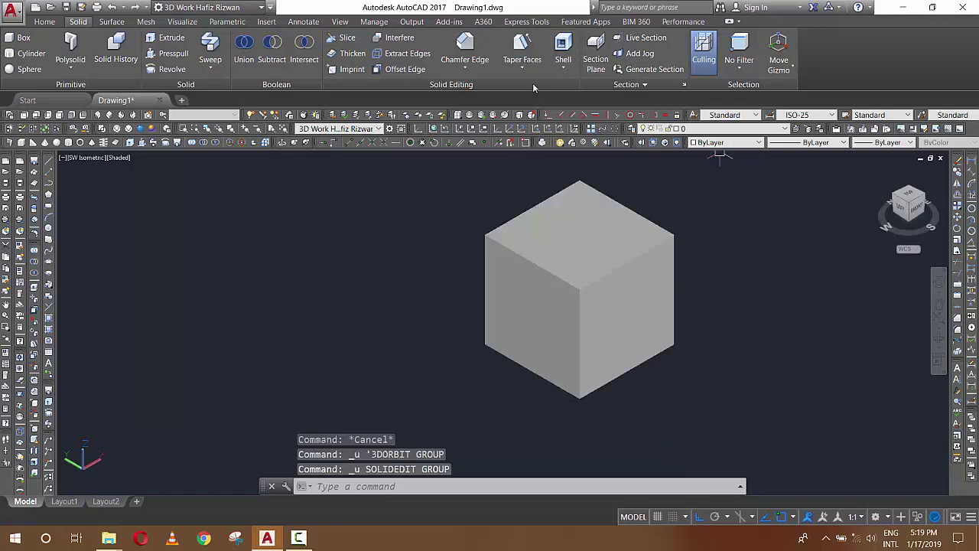
Look through the face editing tools list twice and close it without running anything.
left_click(528, 69)
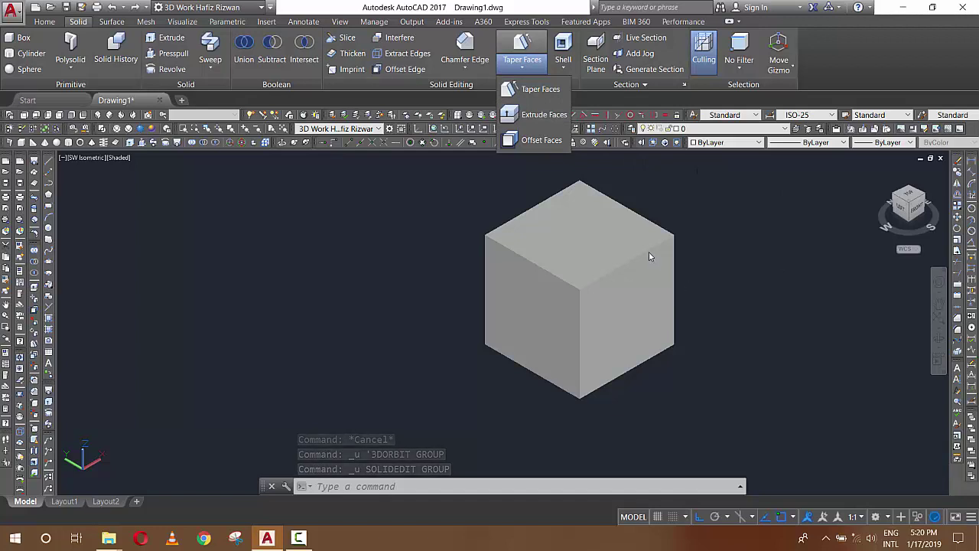
key("Escape")
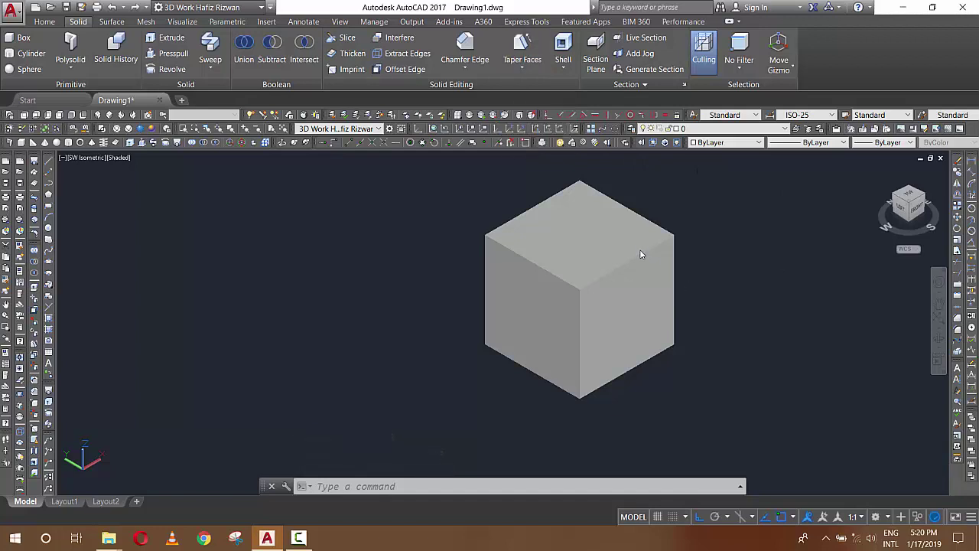
key("Escape")
key("Escape")
left_click(527, 70)
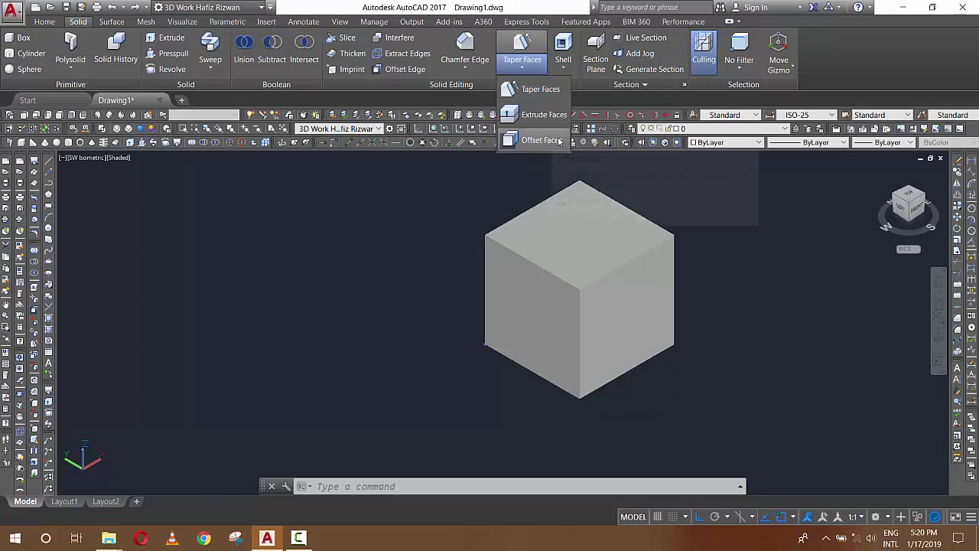
key("Escape")
key("Escape")
key("Escape")
key("Escape")
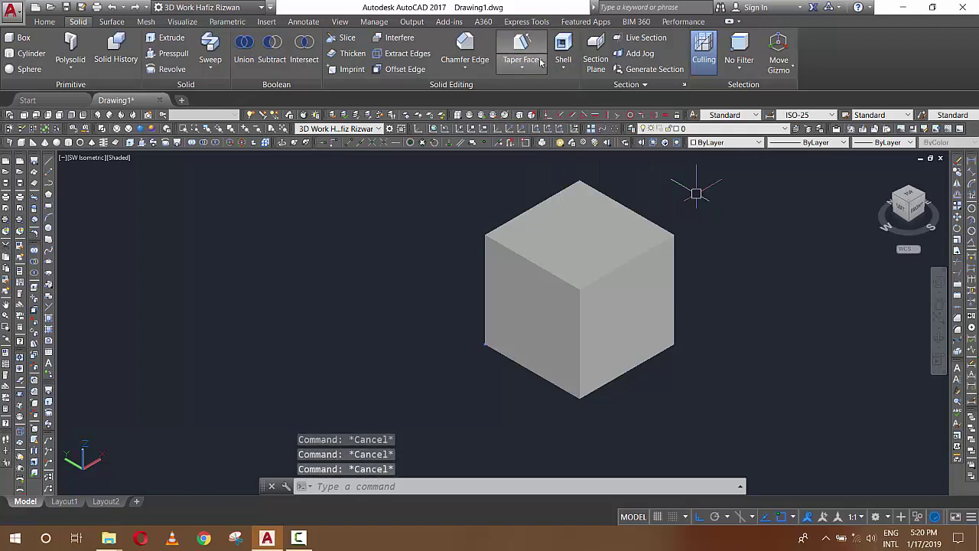
left_click(527, 70)
left_click(544, 115)
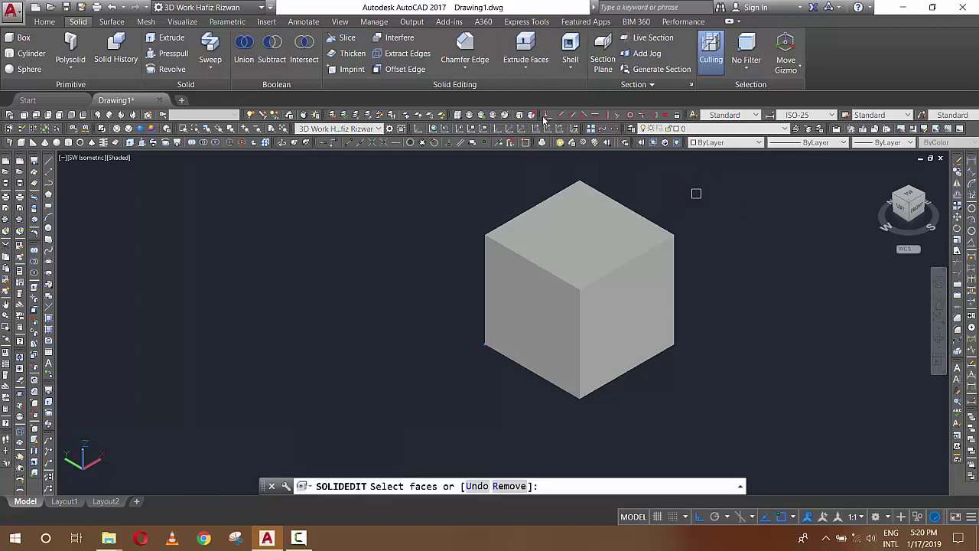
left_click(585, 248)
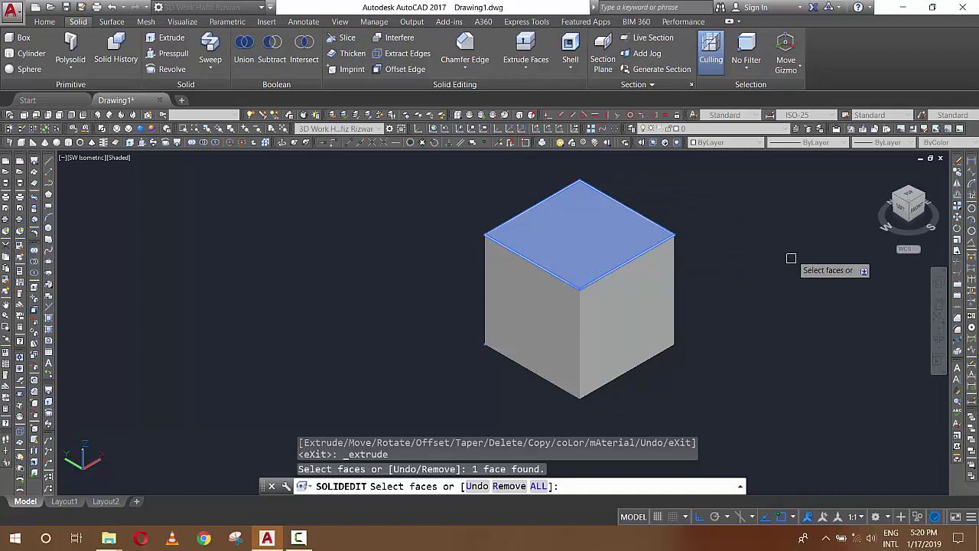
left_click(614, 310)
left_click(638, 321)
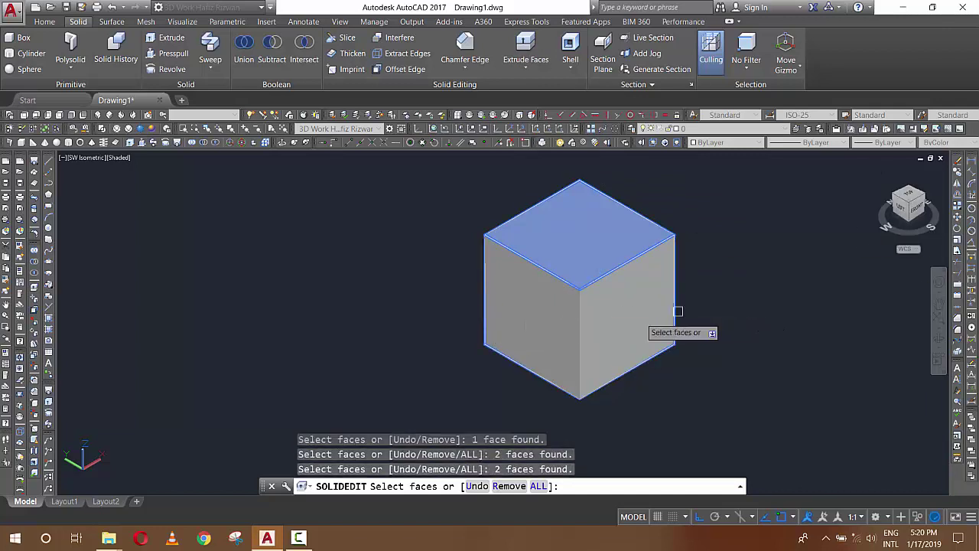
left_click(540, 352)
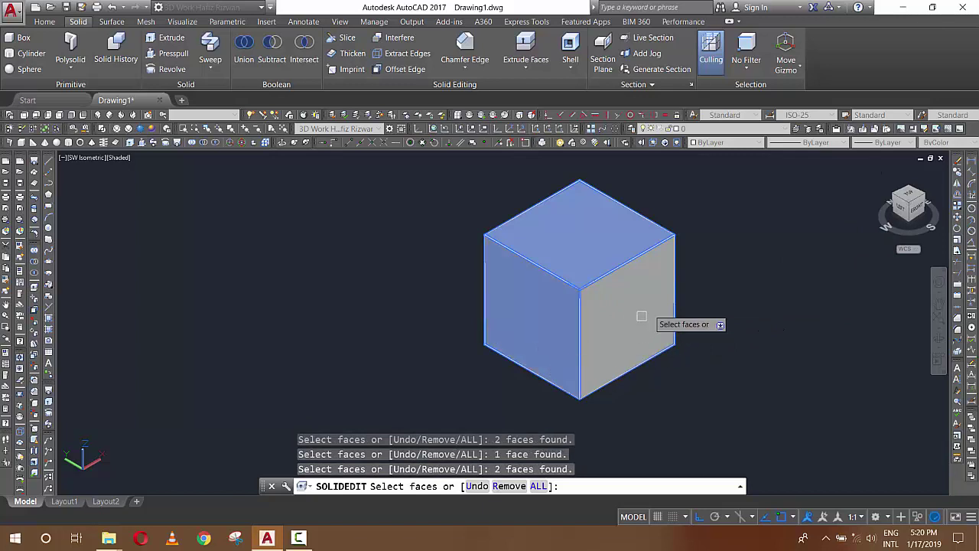
left_click(631, 294)
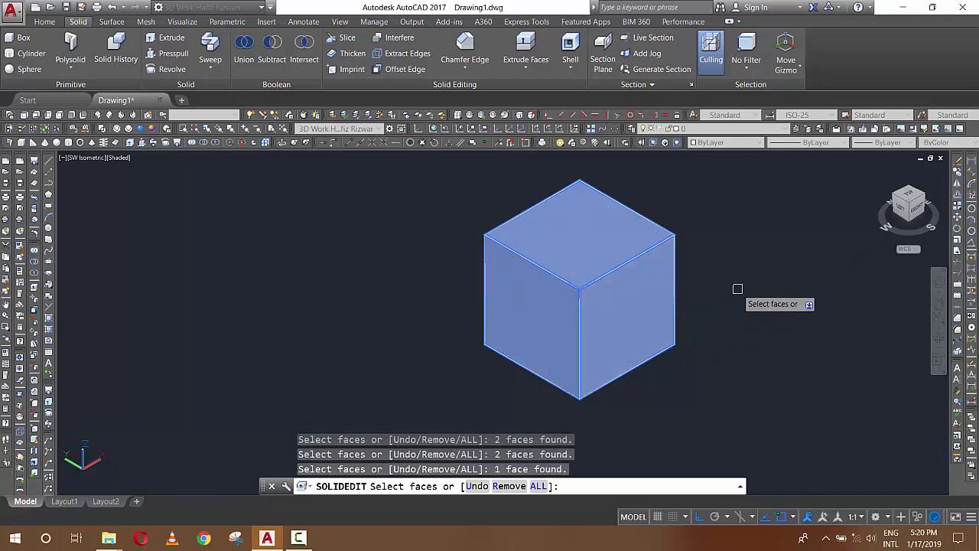
key("Escape")
key("Escape")
key("Escape")
key("Escape")
left_click(554, 73)
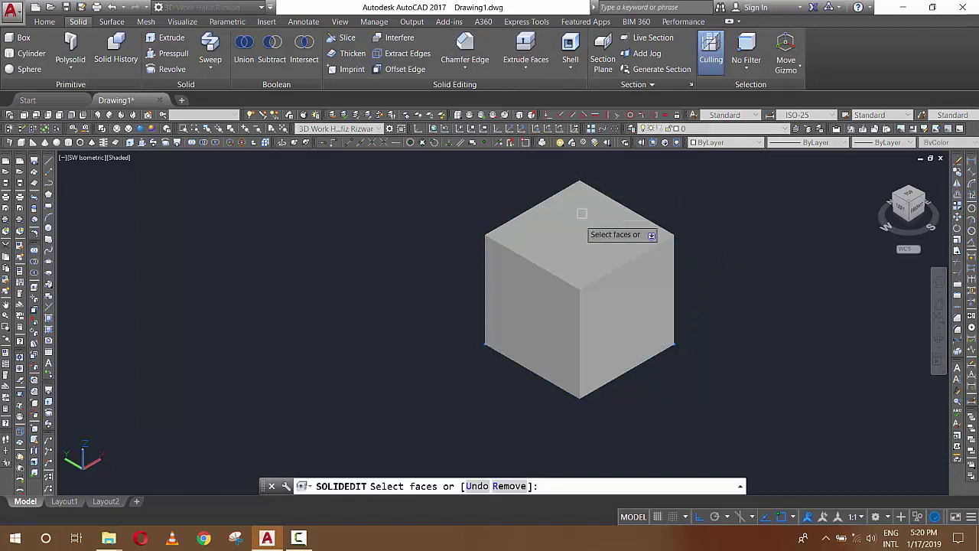
left_click(579, 239)
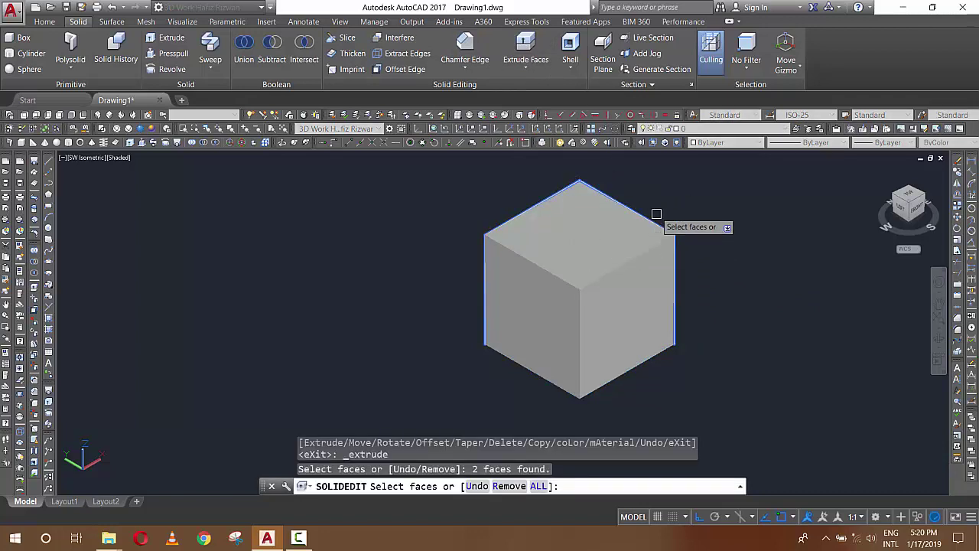
key("Escape")
key("Escape")
key("Return")
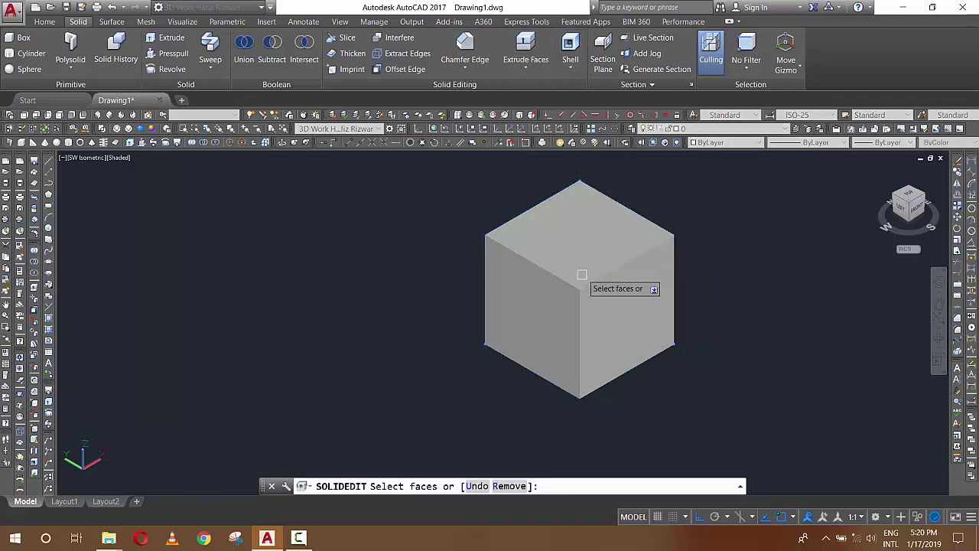
left_click(585, 275)
key("Escape")
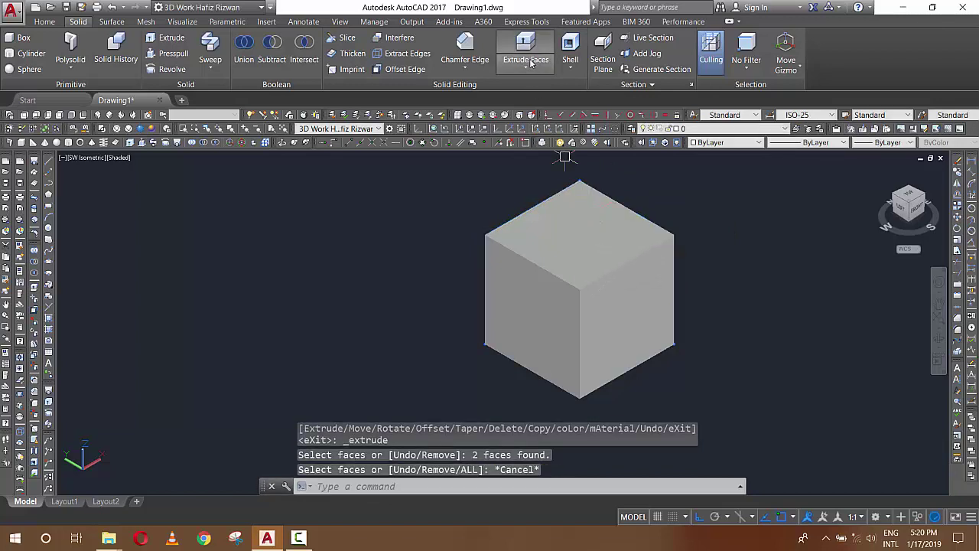
Extrude the cube's top face 20 units with a 5-degree taper and exit face editing.
left_click(526, 47)
left_click(587, 216)
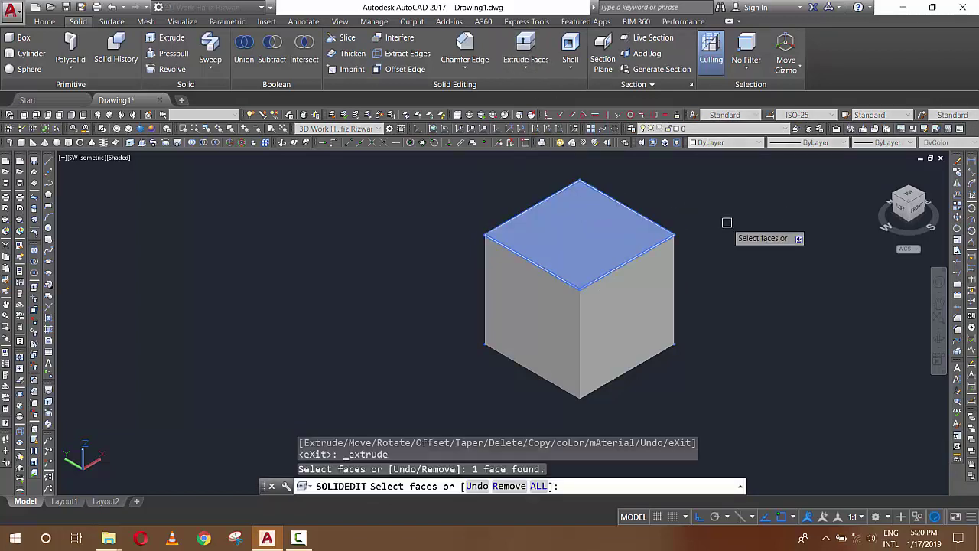
key("Return")
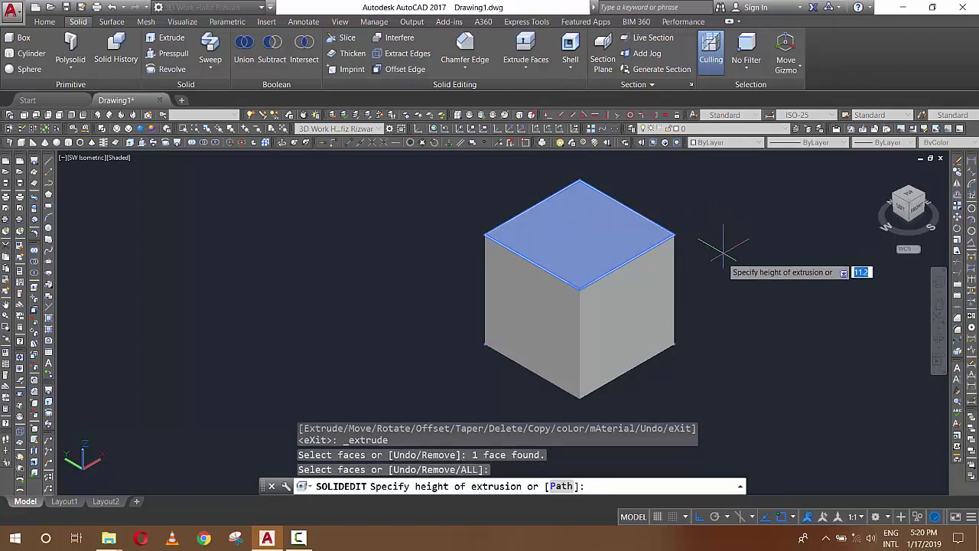
scroll(719, 260, "down", 2)
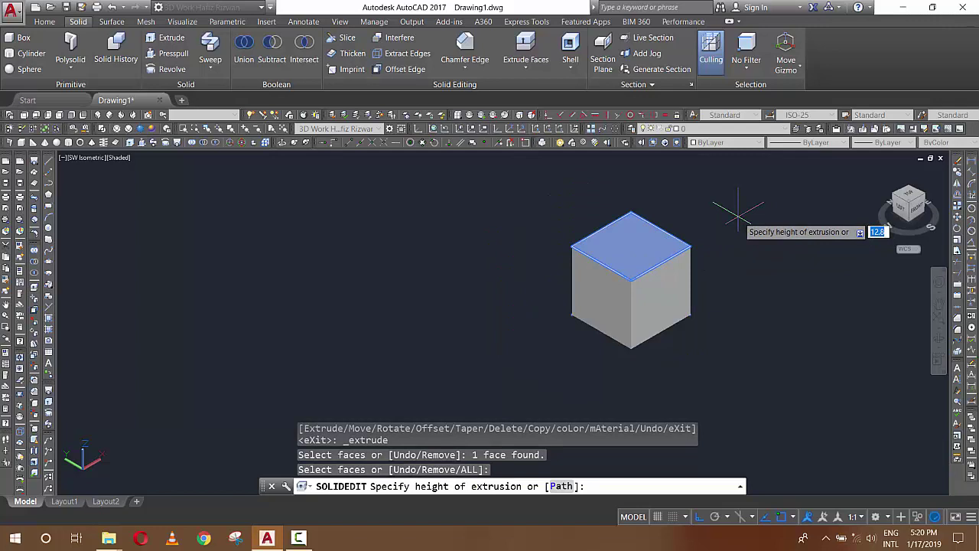
type("20")
key("Return")
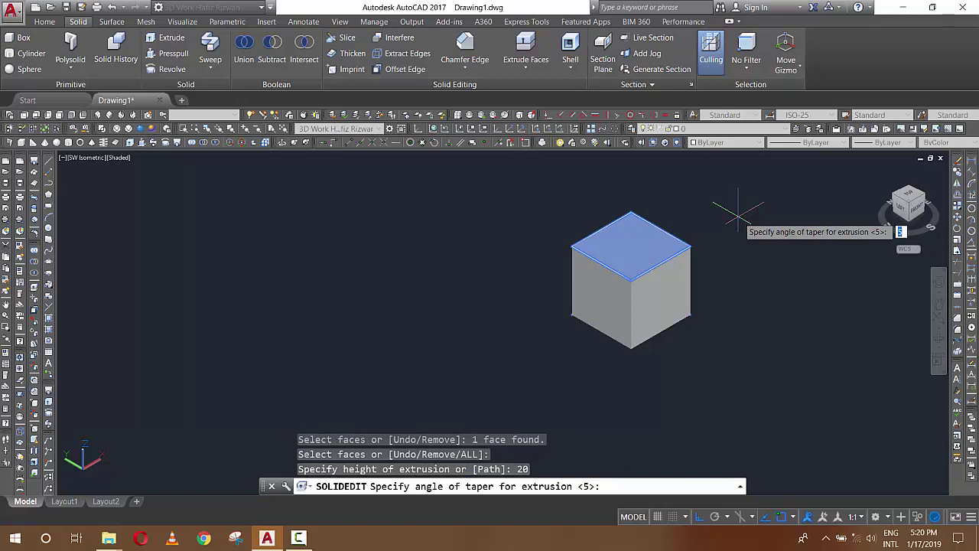
key("Return")
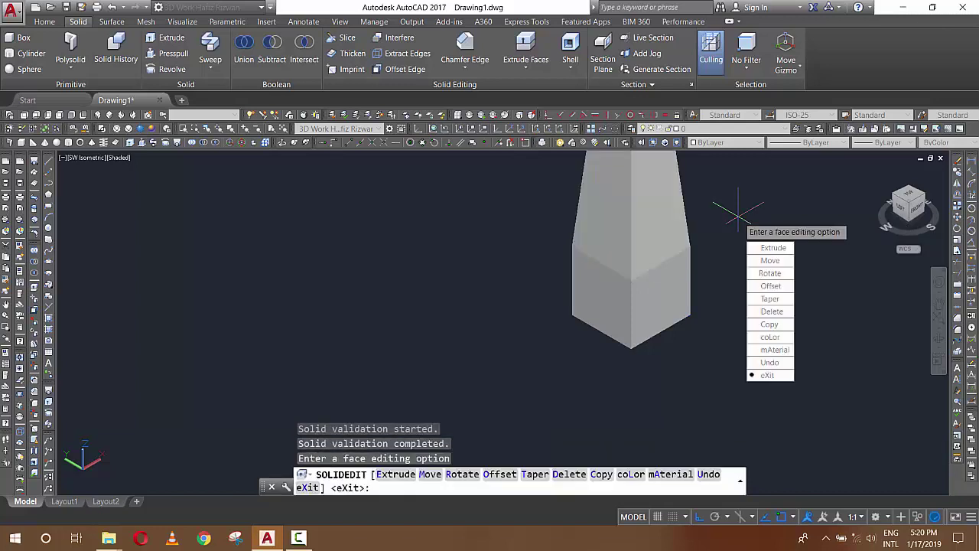
key("Return")
key("Return")
Undo the tapered extrusion so the plain cube returns.
scroll(667, 344, "down", 3)
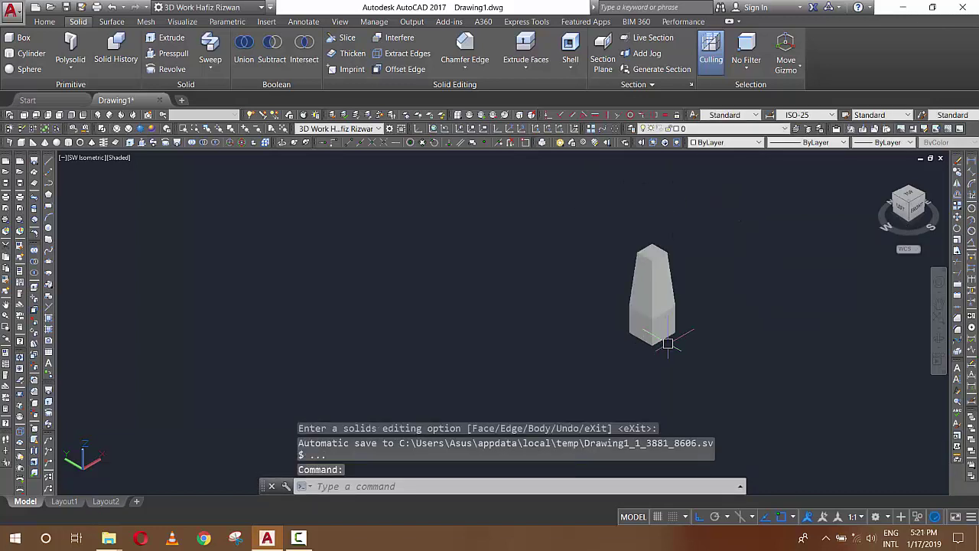
scroll(688, 245, "up", 3)
scroll(665, 291, "down", 1)
scroll(646, 344, "up", 1)
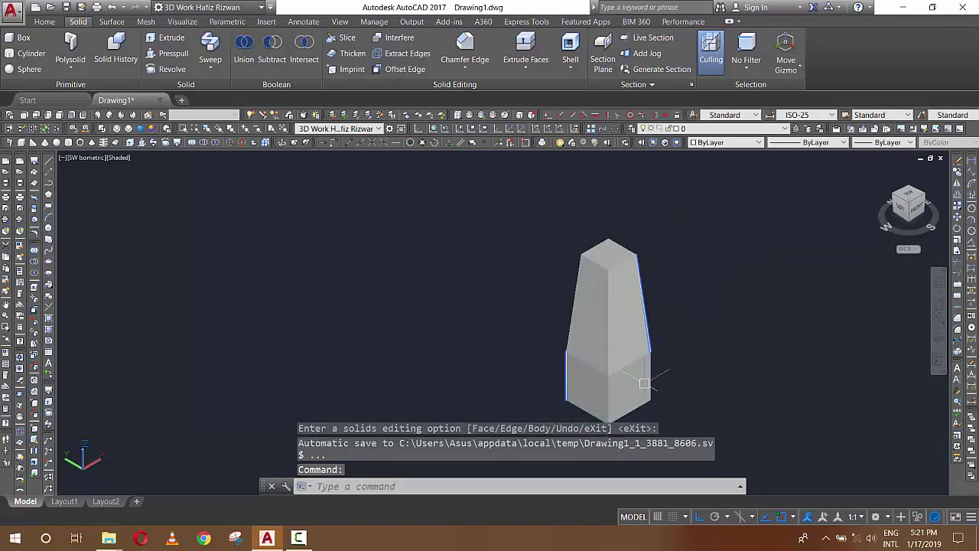
scroll(645, 382, "up", 2)
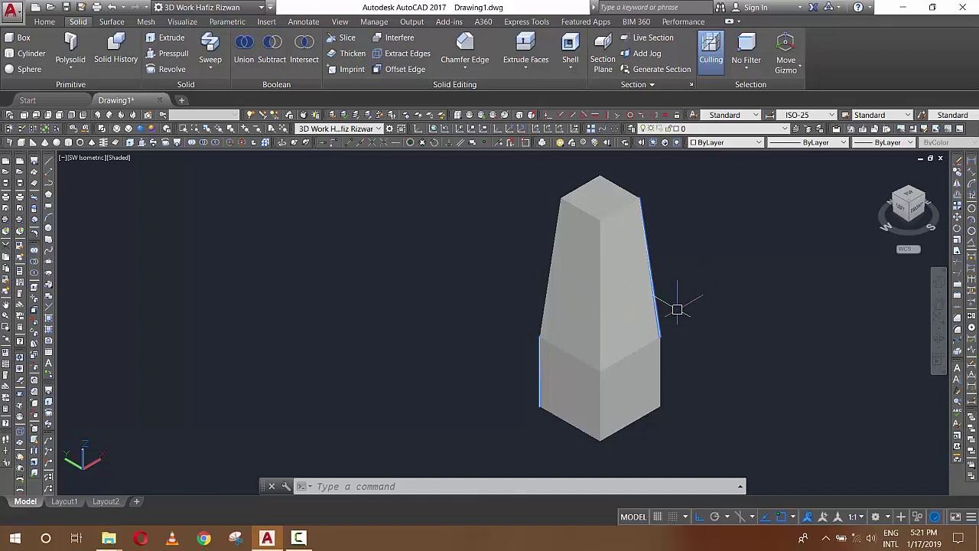
key("ctrl+z")
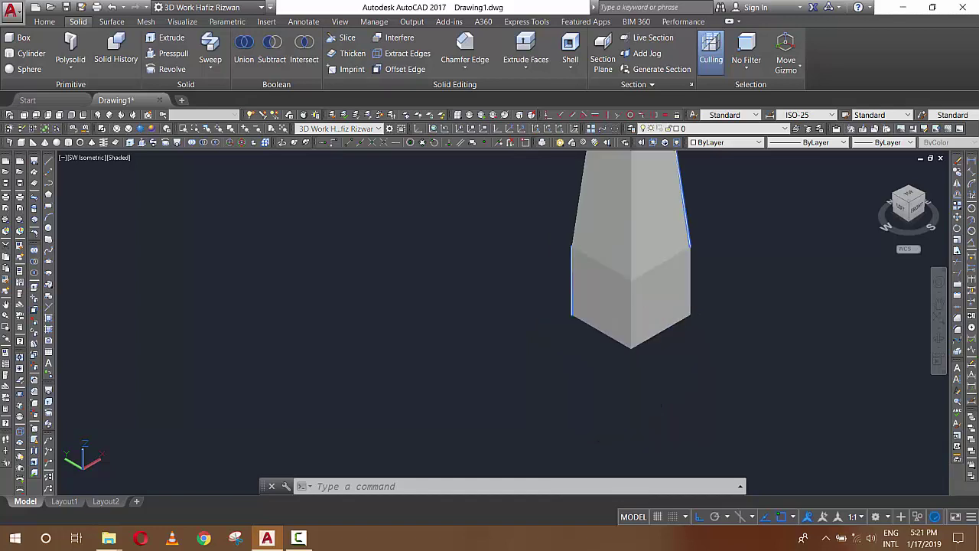
key("ctrl+z")
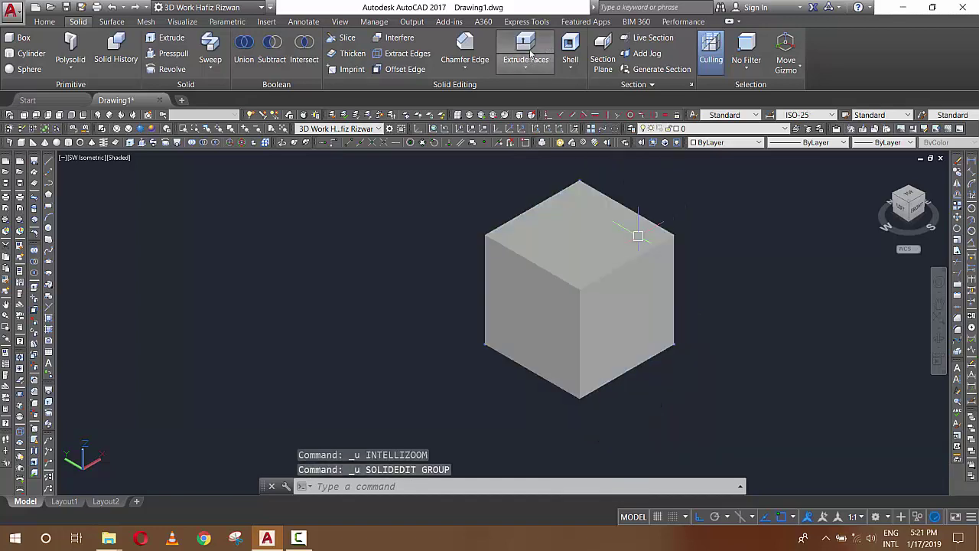
Offset the cube's top face by 15 with Offset Faces, then exit face editing.
left_click(530, 68)
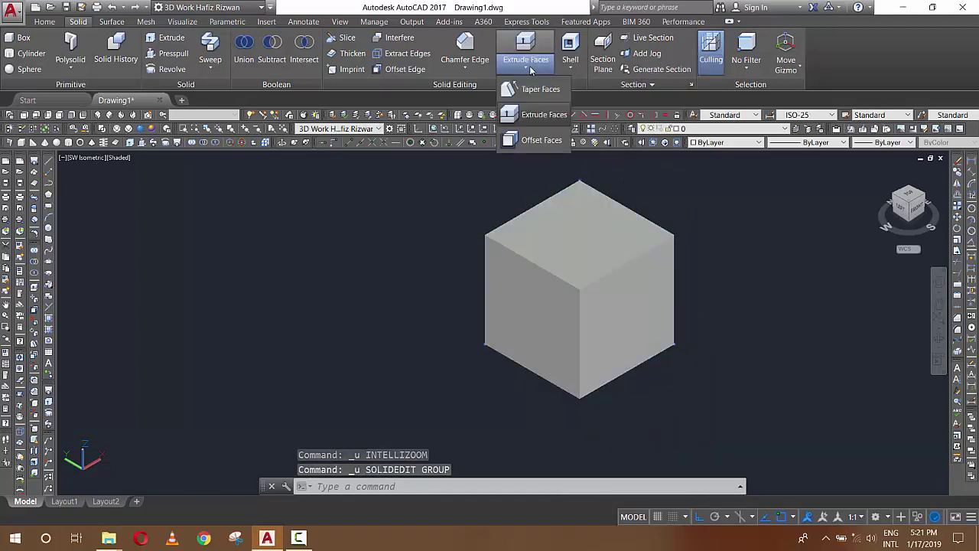
left_click(550, 141)
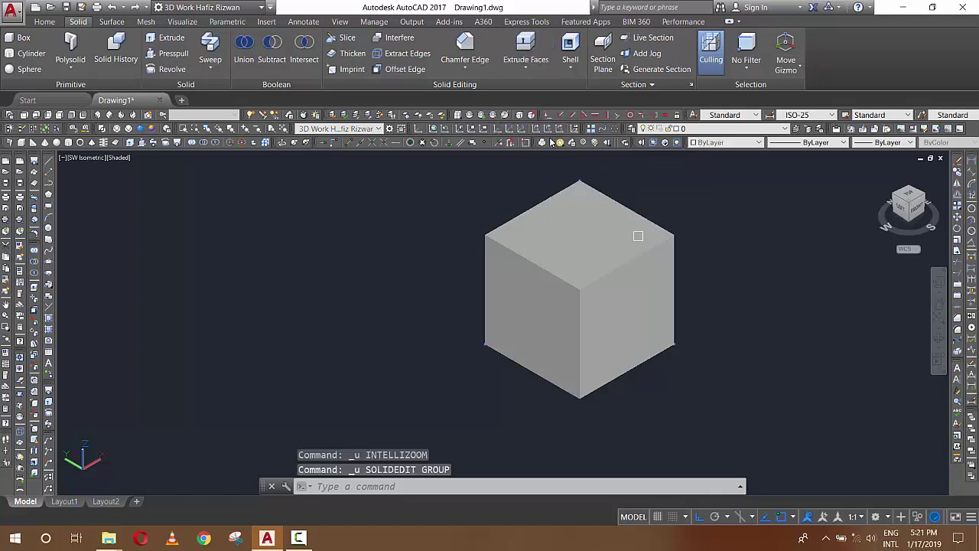
scroll(736, 176, "up", 2)
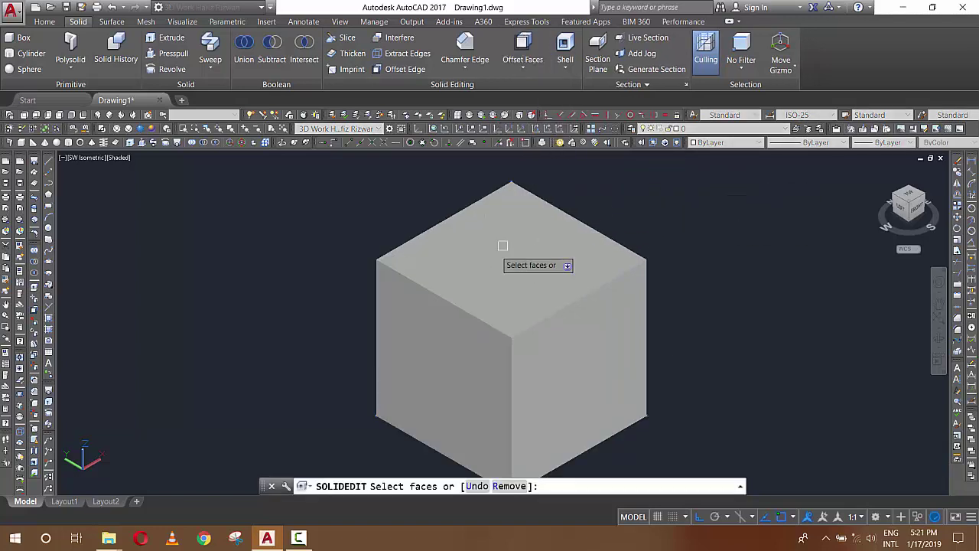
left_click(500, 272)
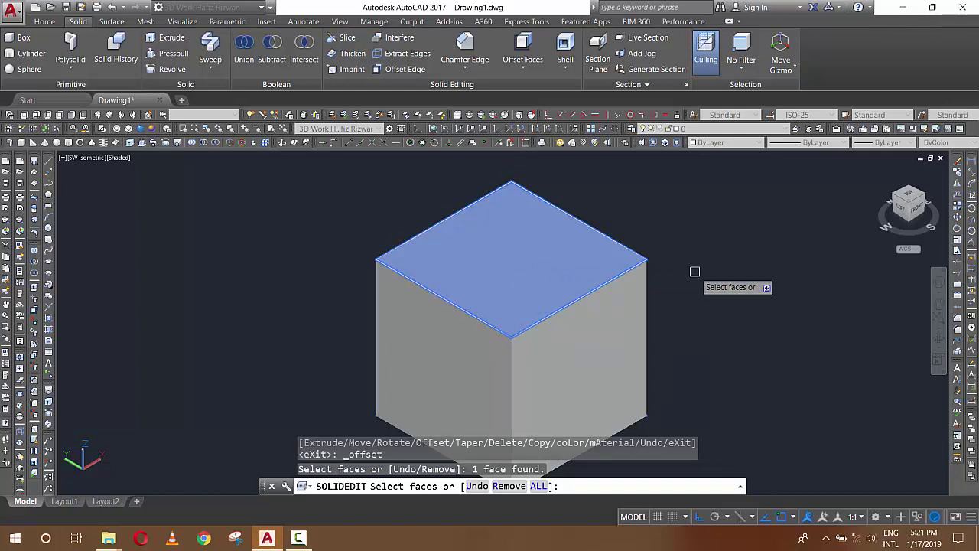
key("Return")
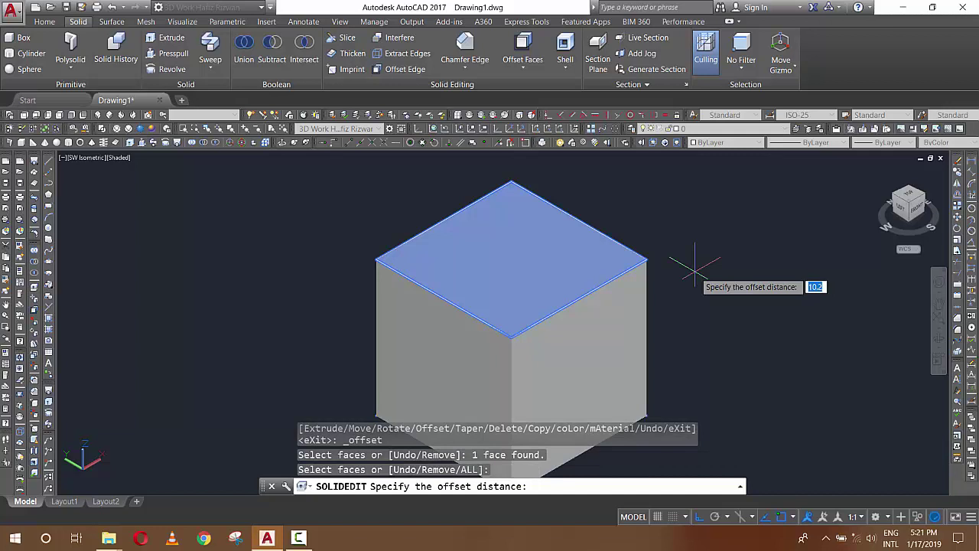
type("15")
key("Return")
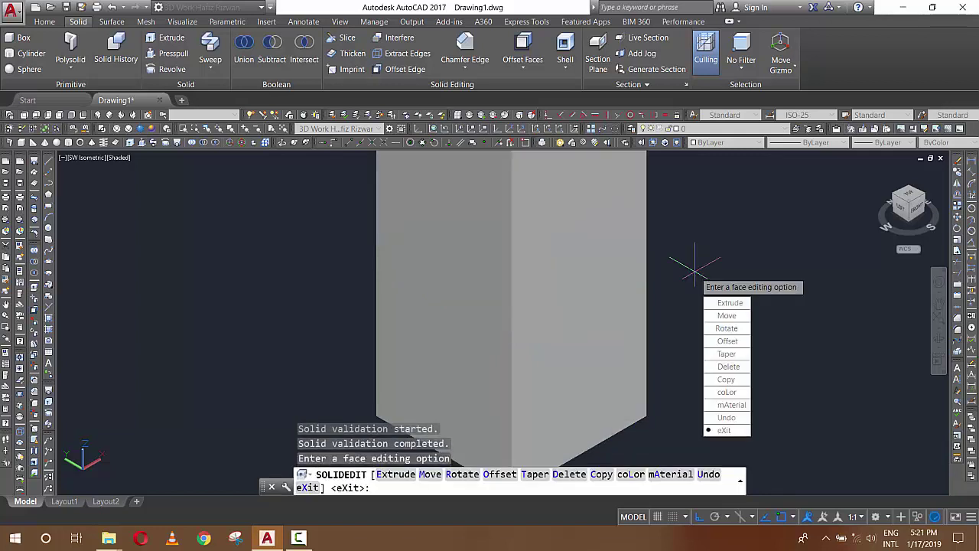
key("Return")
key("Return")
scroll(694, 267, "down", 4)
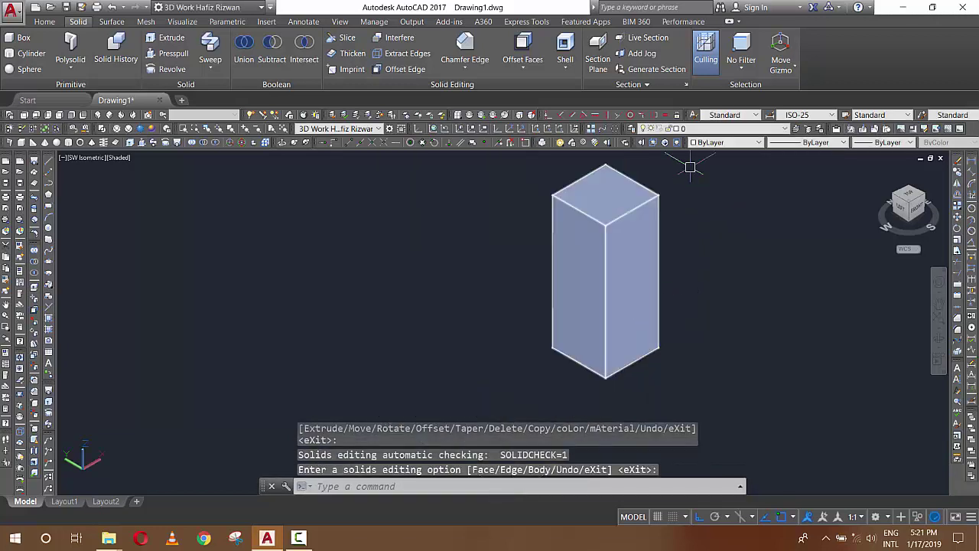
scroll(634, 188, "up", 2)
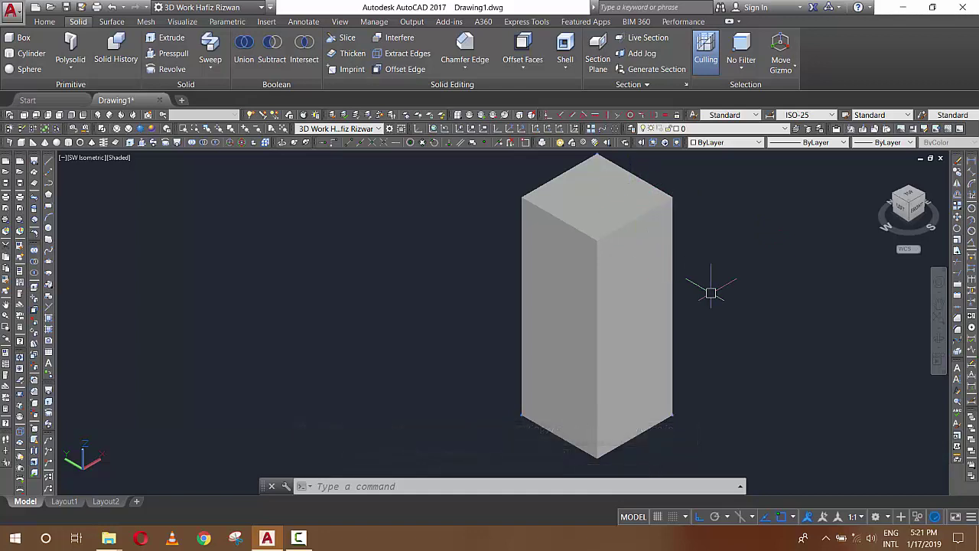
left_click(535, 67)
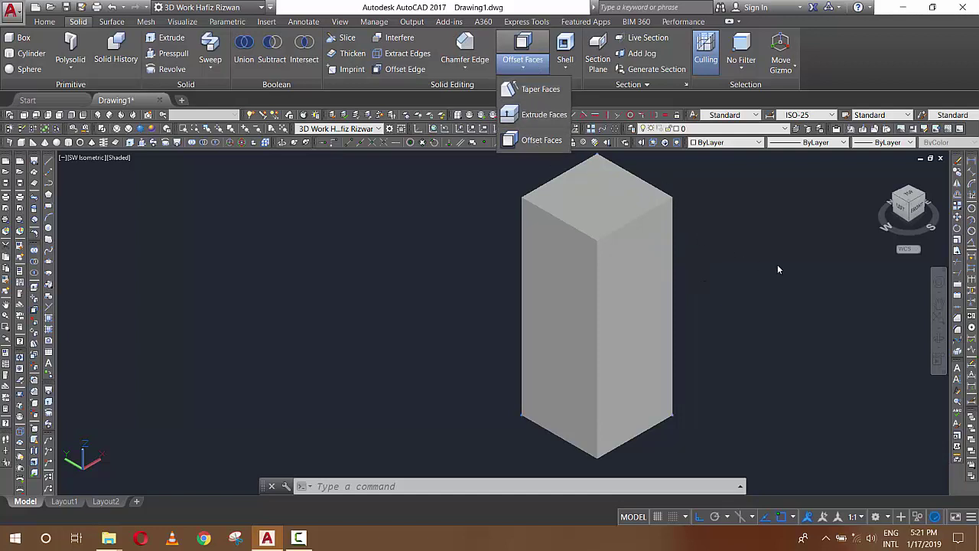
key("Escape")
key("Escape")
key("Escape")
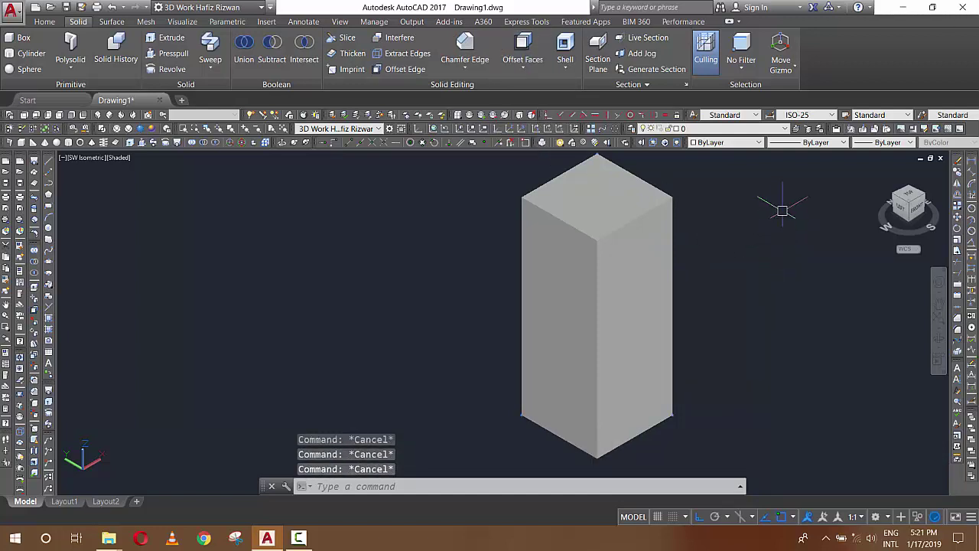
scroll(782, 209, "up", 2)
scroll(783, 210, "down", 2)
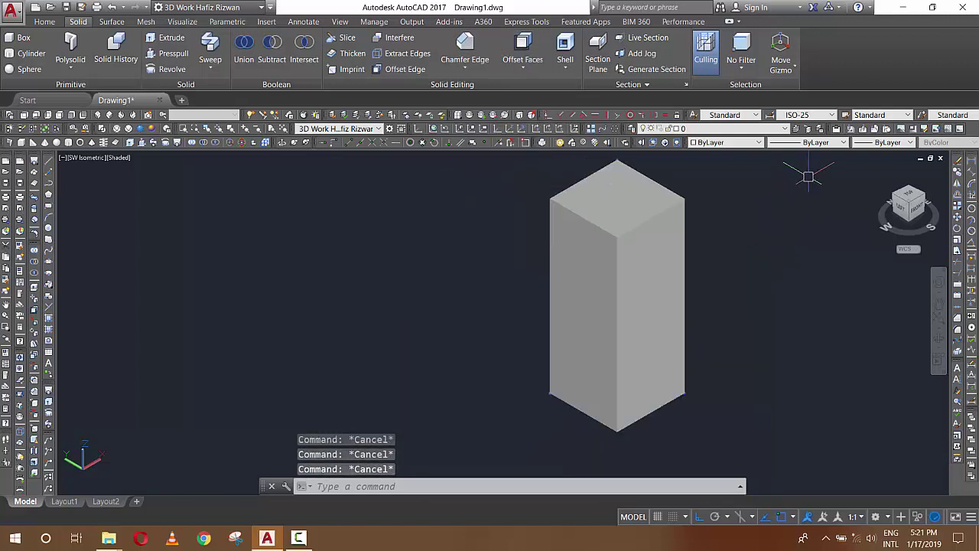